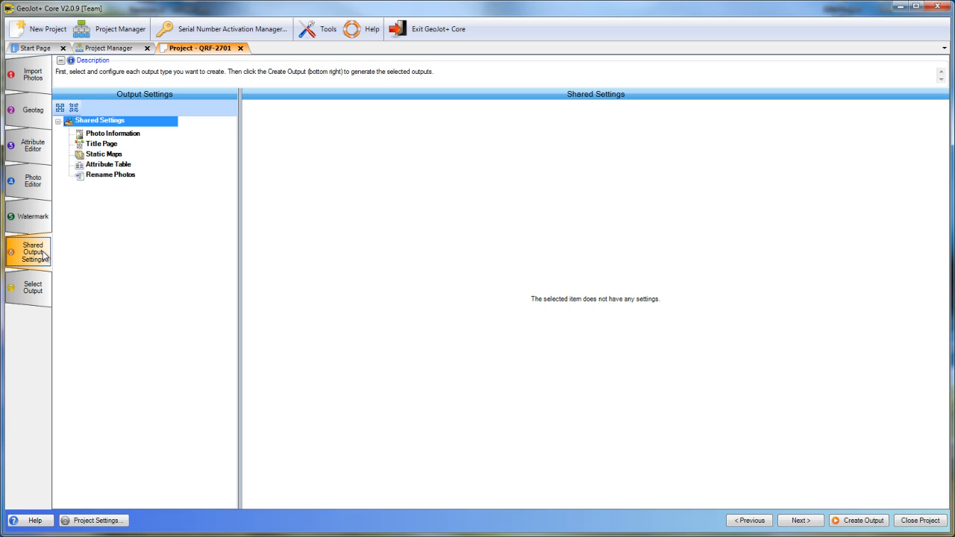
# Look through the shared settings for Photo Information, Title Page, Static Maps, Attribute Table and Rename Photos, ending on Photo Information
pyautogui.click(107, 135)
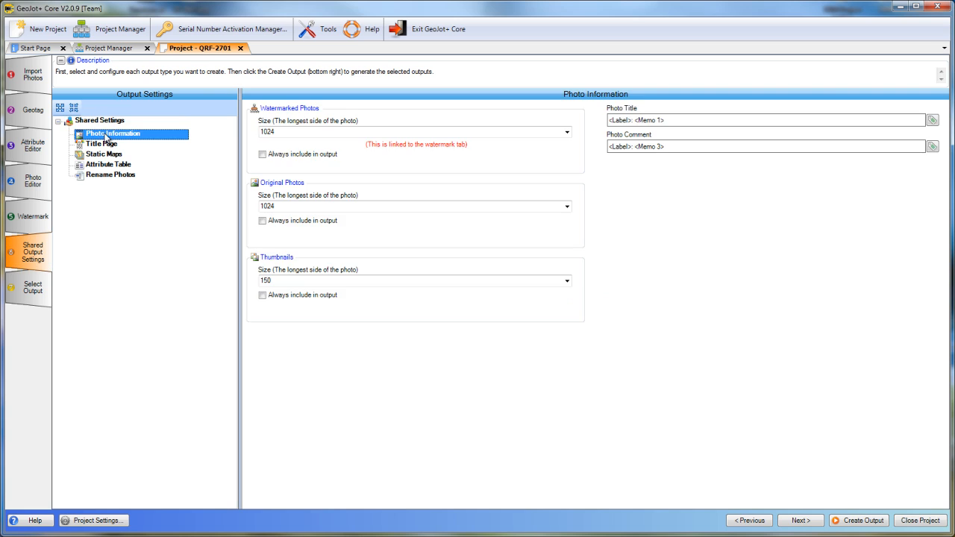
pyautogui.click(107, 144)
pyautogui.click(107, 155)
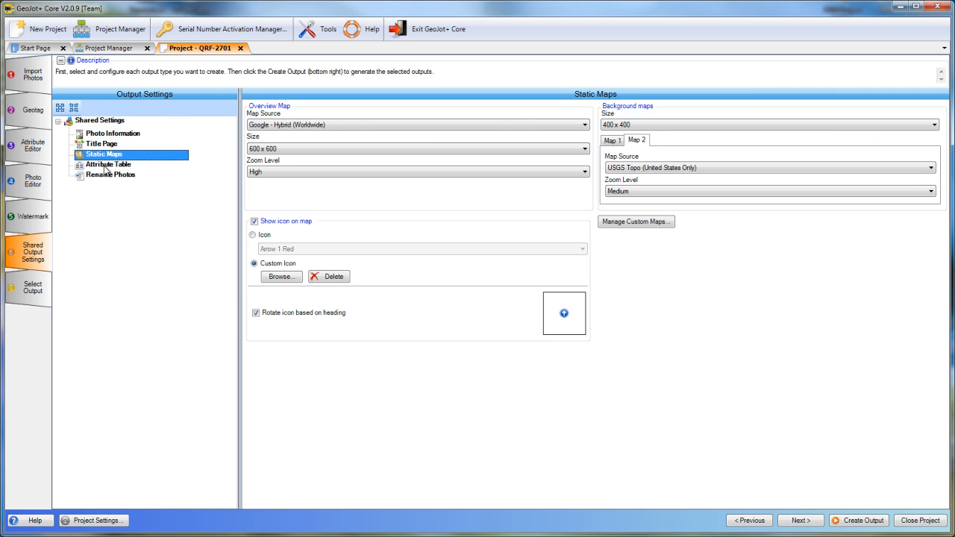
pyautogui.click(106, 165)
pyautogui.click(108, 175)
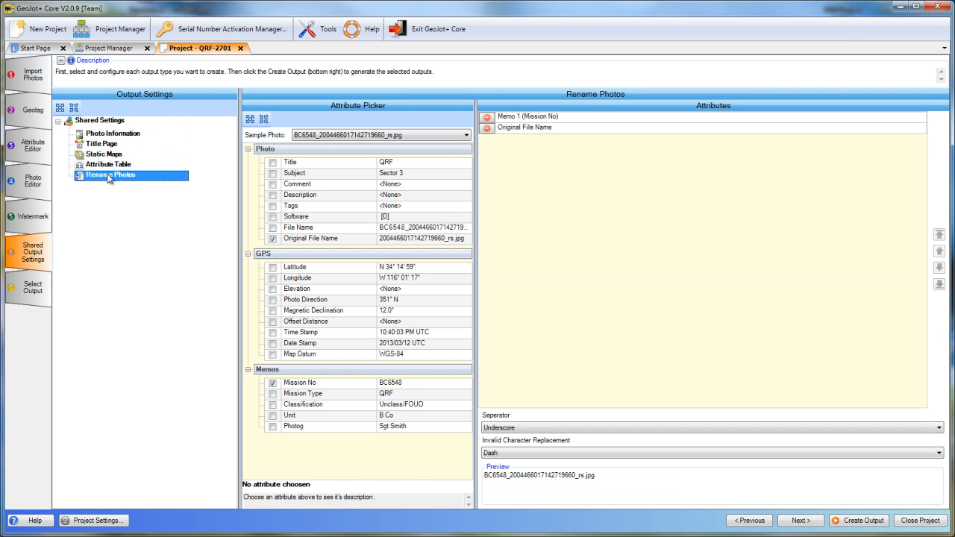
pyautogui.click(110, 135)
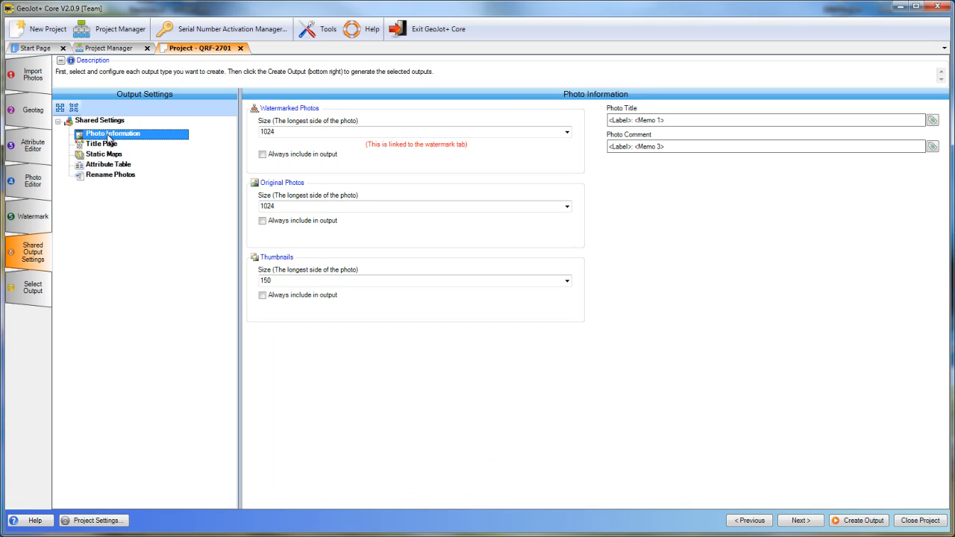
# Open the Standard PDF output of project QRF-2701 and page through the report to page 3
pyautogui.click(115, 48)
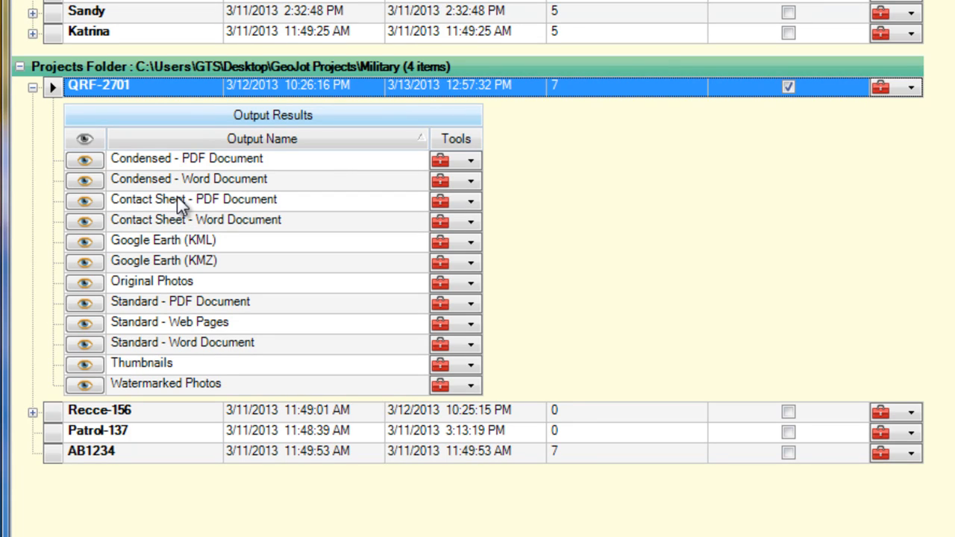
pyautogui.click(91, 304)
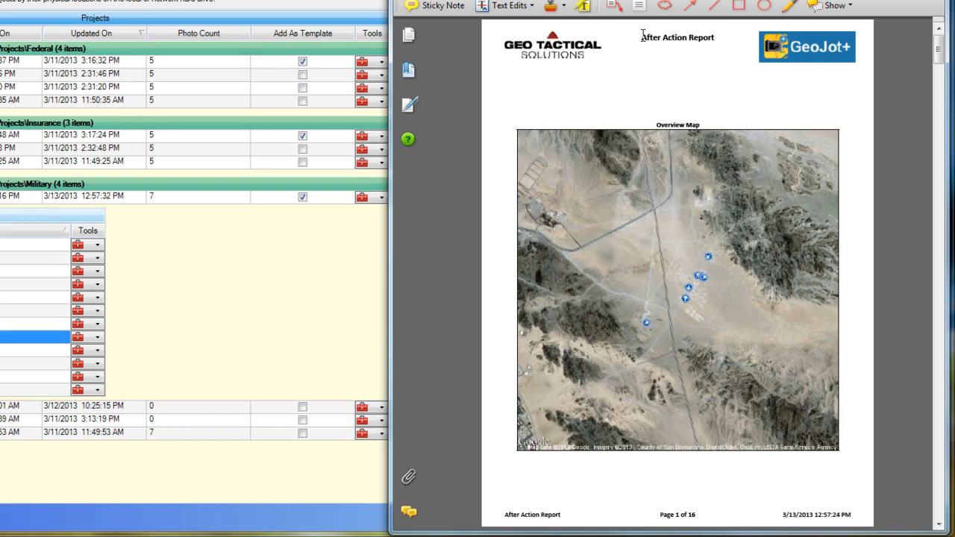
pyautogui.click(429, 0)
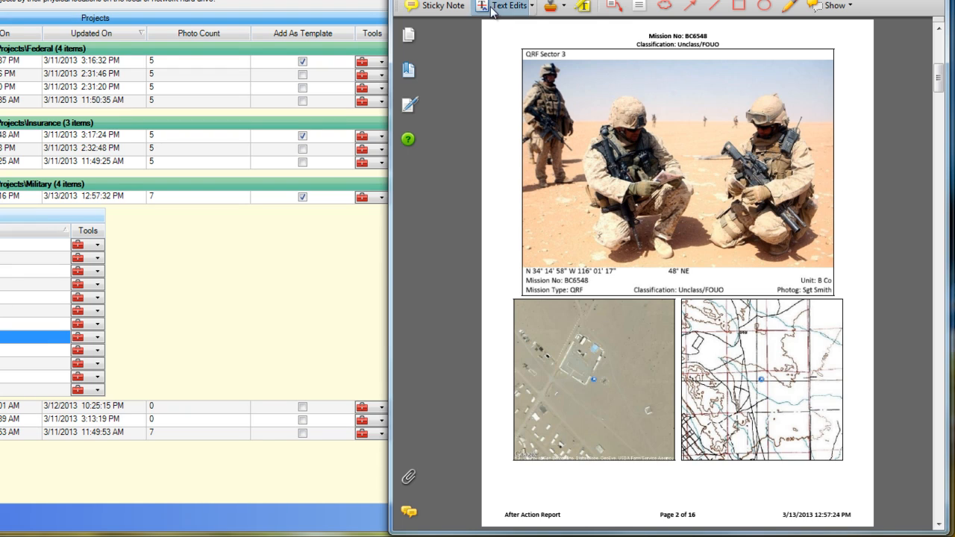
pyautogui.click(429, 1)
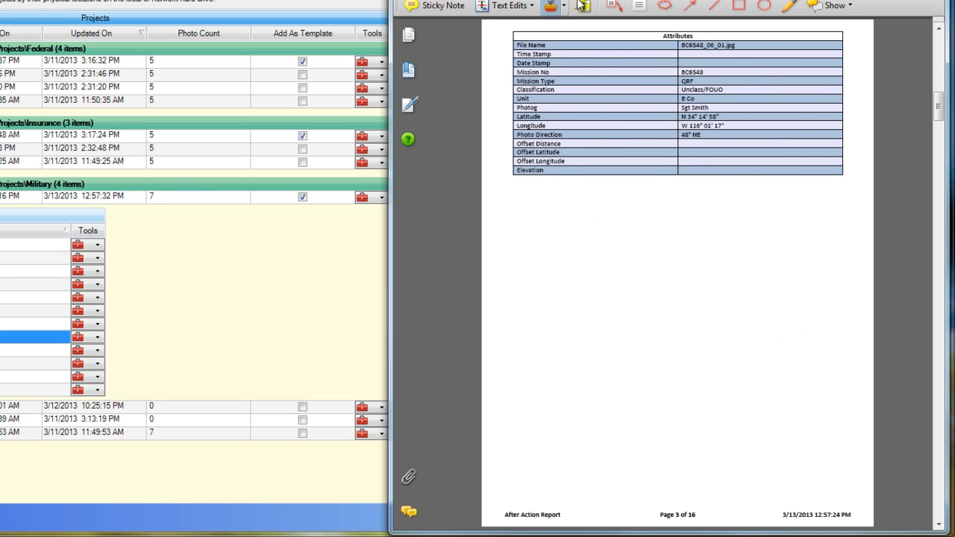
pyautogui.click(930, 1)
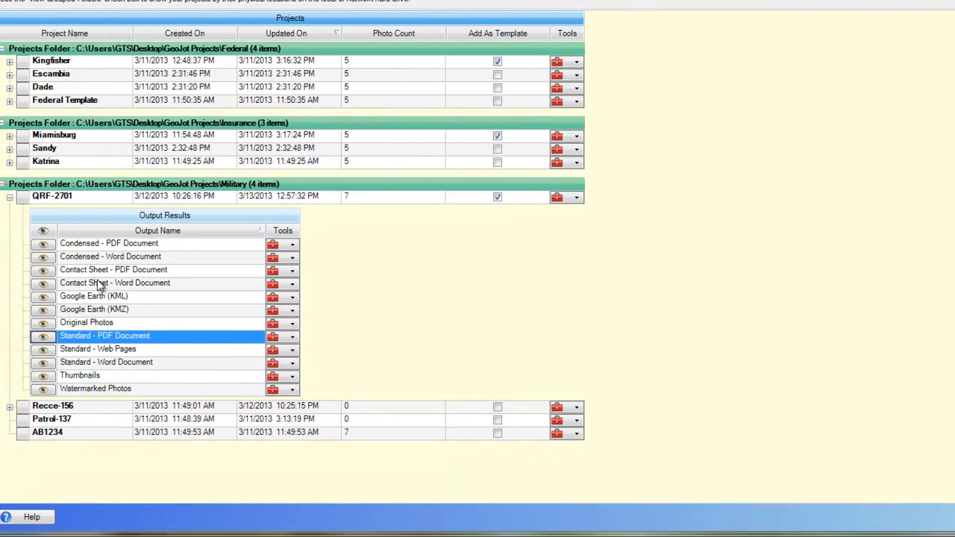
# Page through QRF-2701's Condensed PDF output to page 3, and view its Contact Sheet PDF output
pyautogui.click(56, 246)
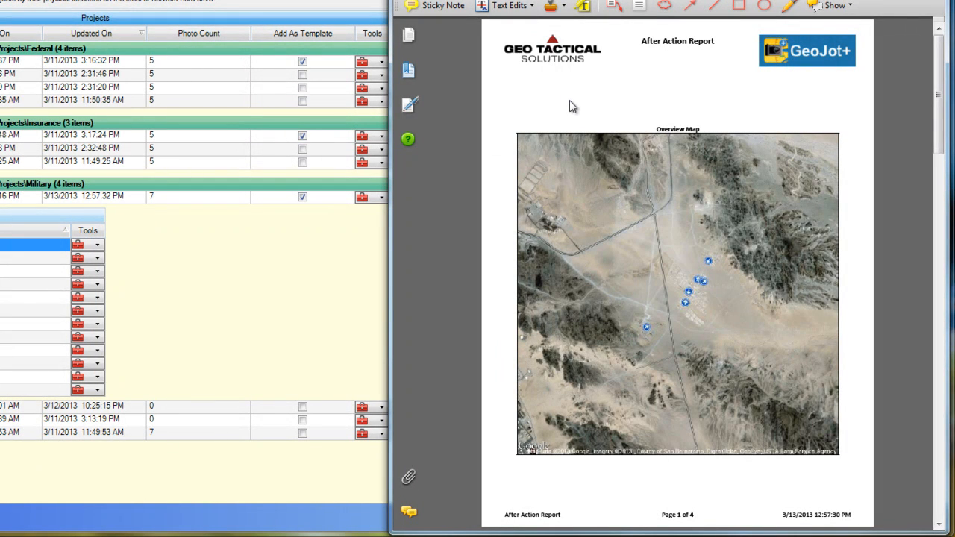
pyautogui.click(494, 0)
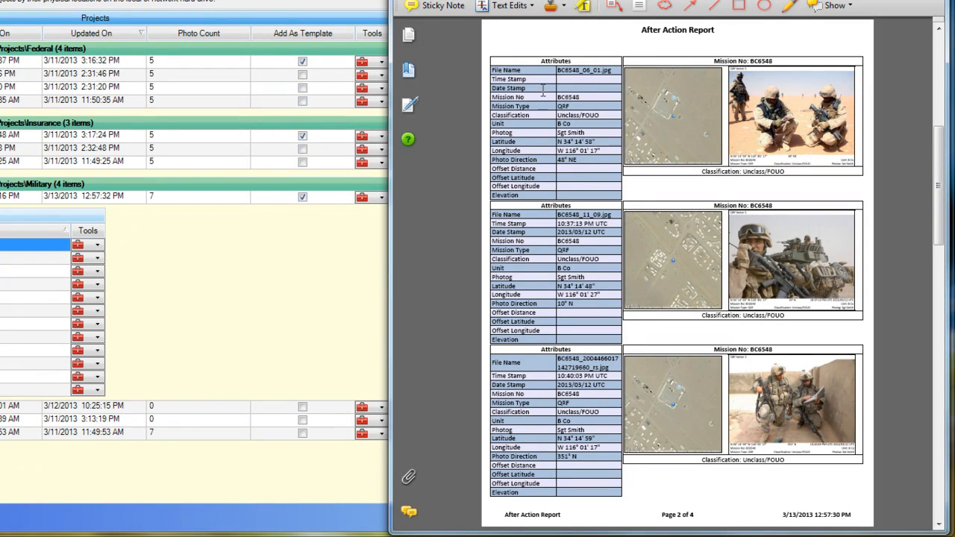
pyautogui.press('pagedown')
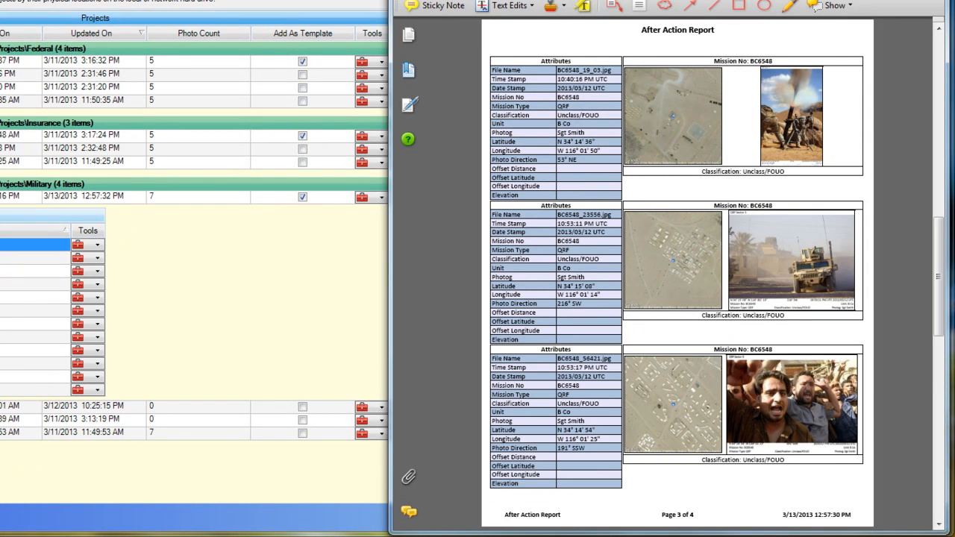
pyautogui.hotkey('alt', 'F4')
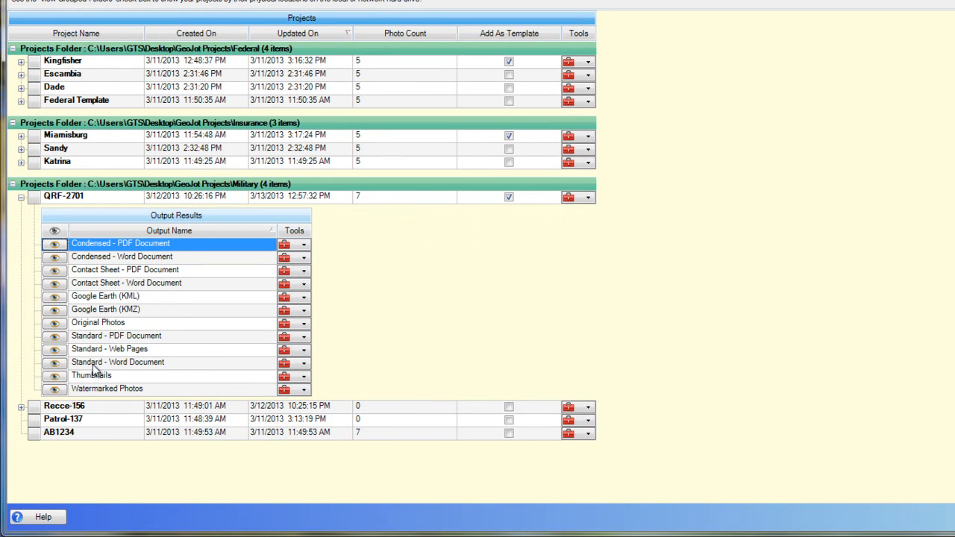
pyautogui.click(54, 270)
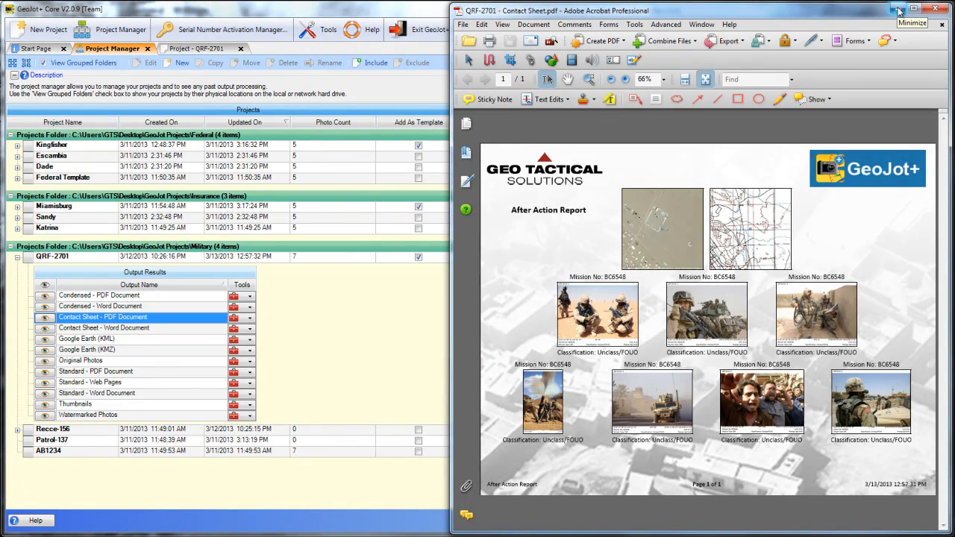
pyautogui.click(899, 11)
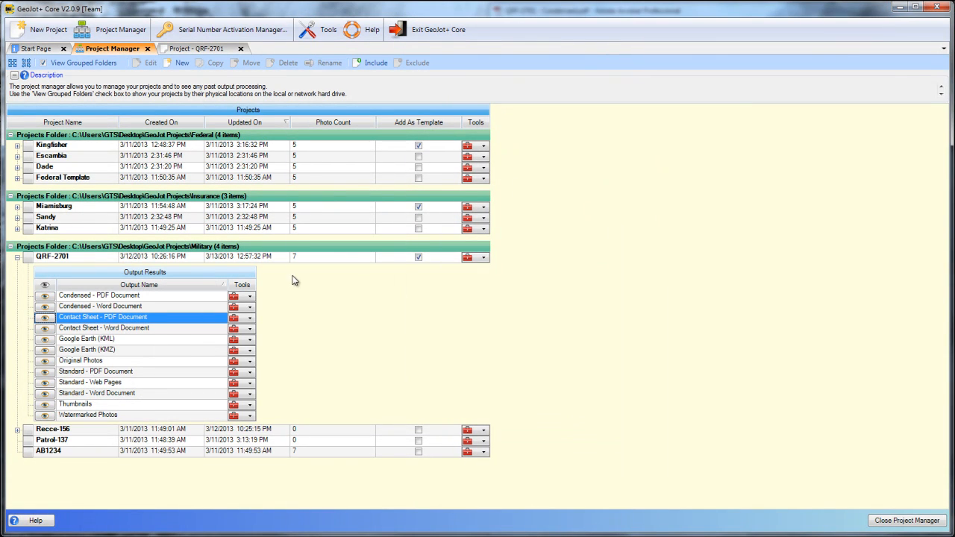
# View the Standard Web Pages output, zooming out its overview map and opening the page of photo BC6548_23556.jpg from its marker
pyautogui.click(47, 383)
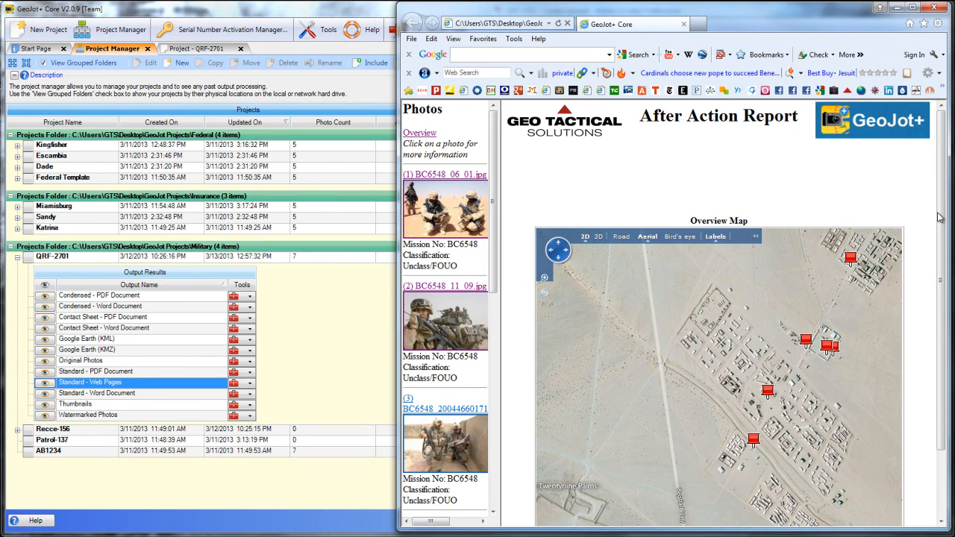
pyautogui.scroll(-2, 940, 217)
pyautogui.moveTo(706, 337)
pyautogui.mouseDown()
pyautogui.moveTo(703, 303)
pyautogui.moveTo(719, 371)
pyautogui.moveTo(712, 326)
pyautogui.moveTo(691, 327)
pyautogui.mouseUp()
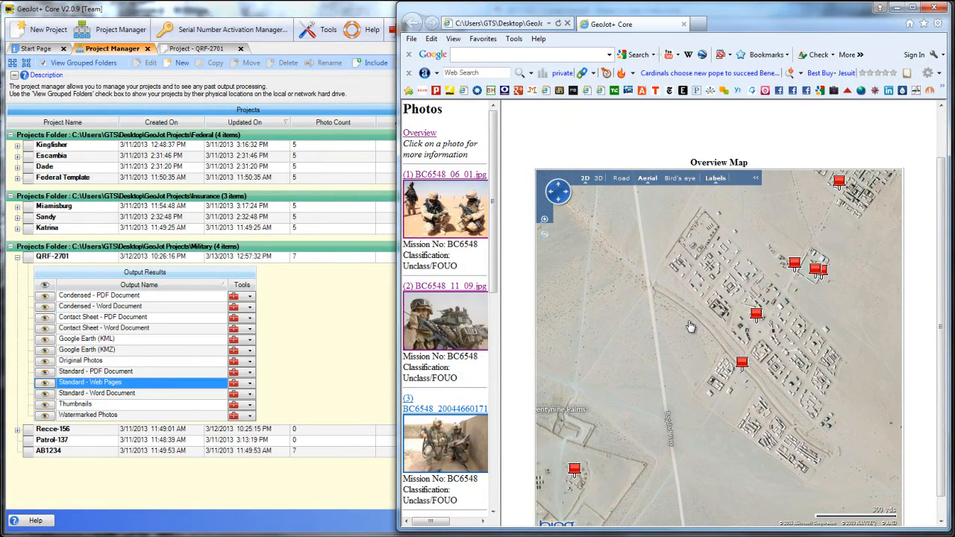
pyautogui.click(544, 233)
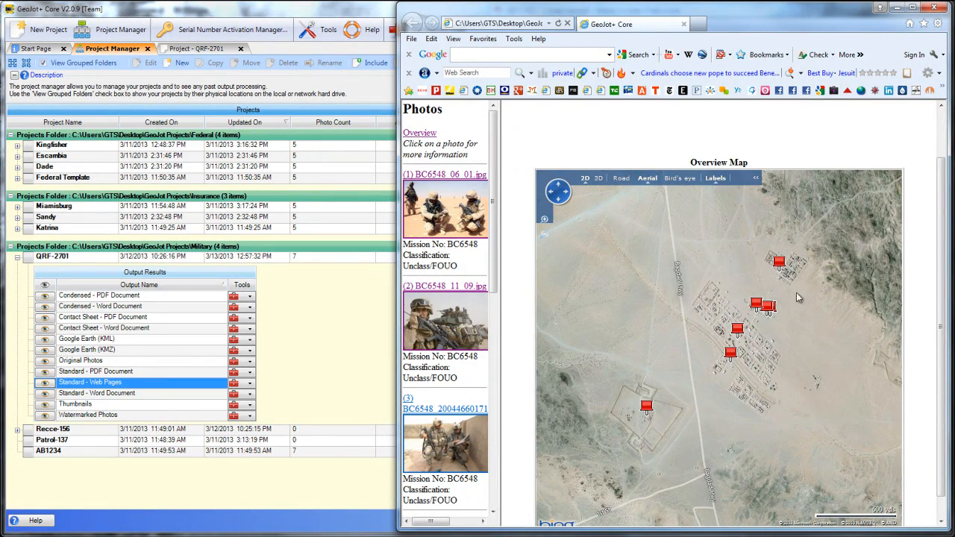
pyautogui.moveTo(779, 267)
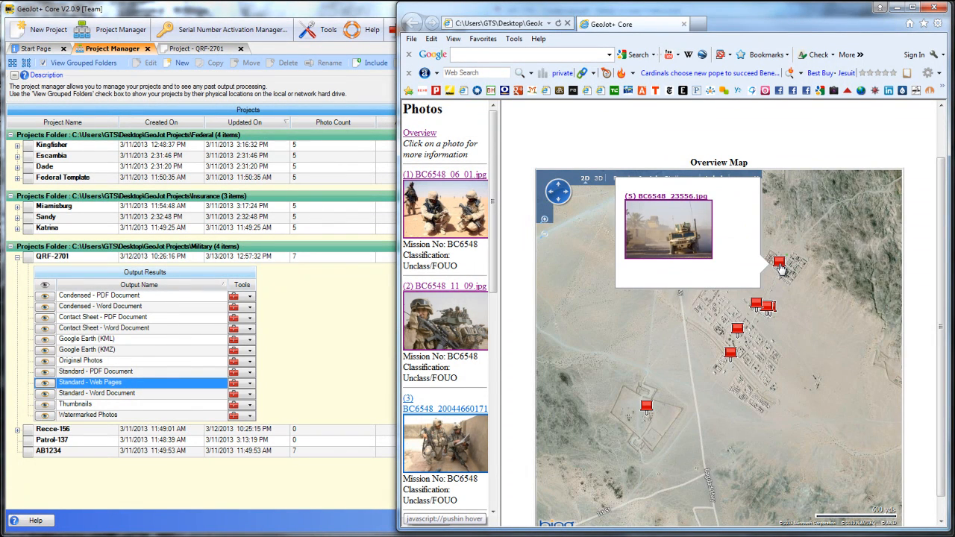
pyautogui.click(679, 239)
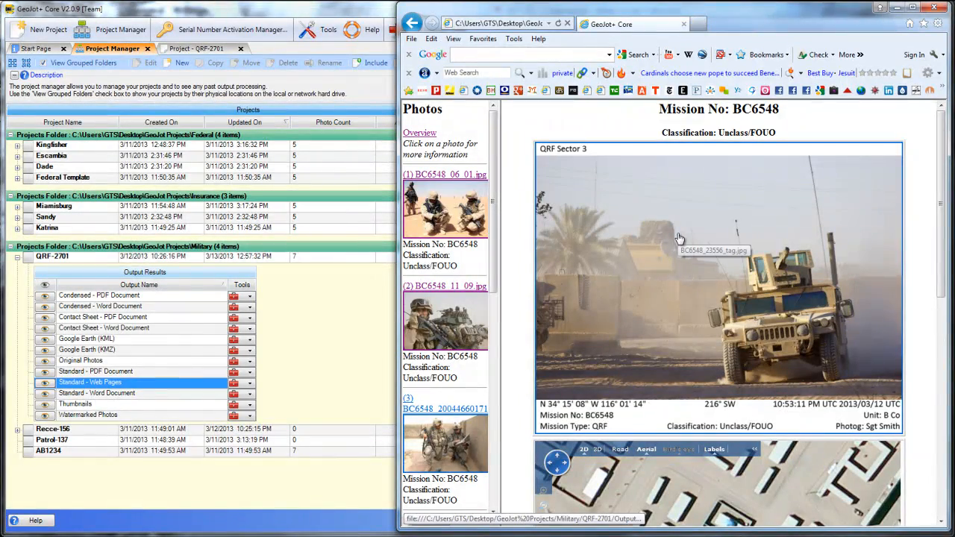
pyautogui.moveTo(943, 173); pyautogui.dragTo(941, 339)
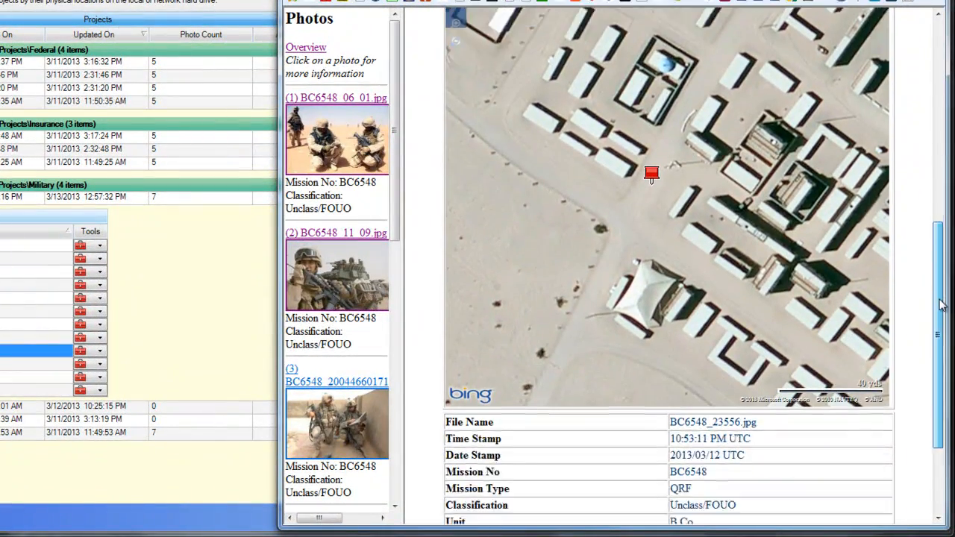
pyautogui.moveTo(941, 304); pyautogui.dragTo(930, 375)
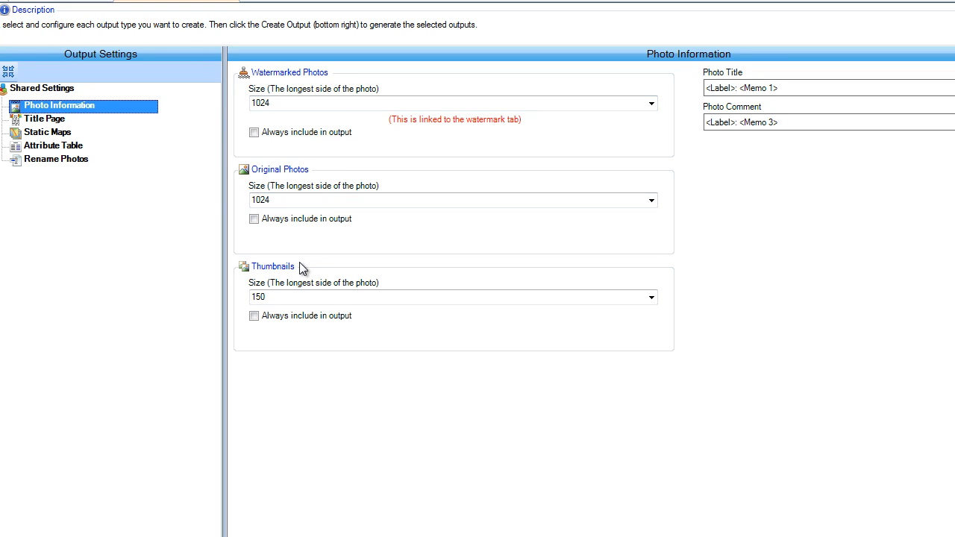
# Check the available sizes for watermarked photos in the Photo Information settings
pyautogui.click(651, 103)
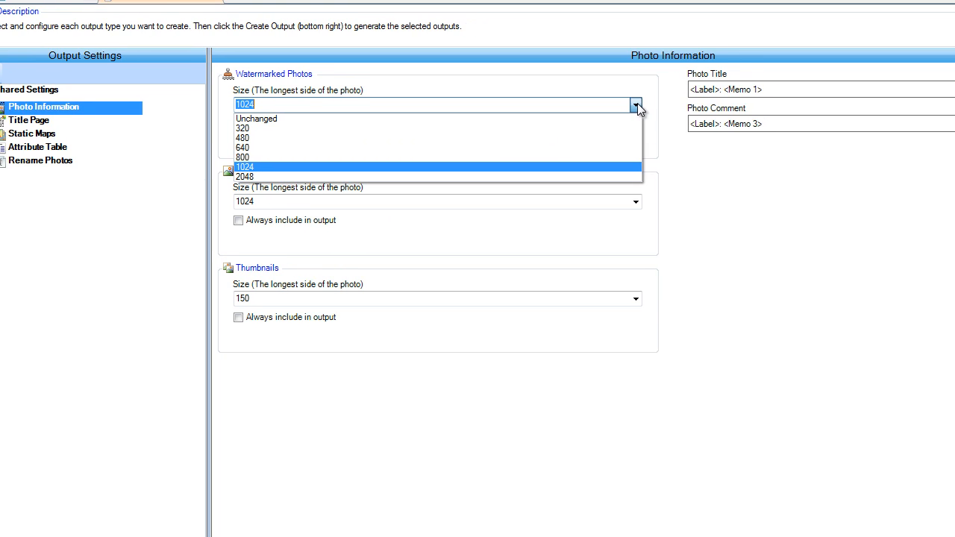
pyautogui.click(652, 103)
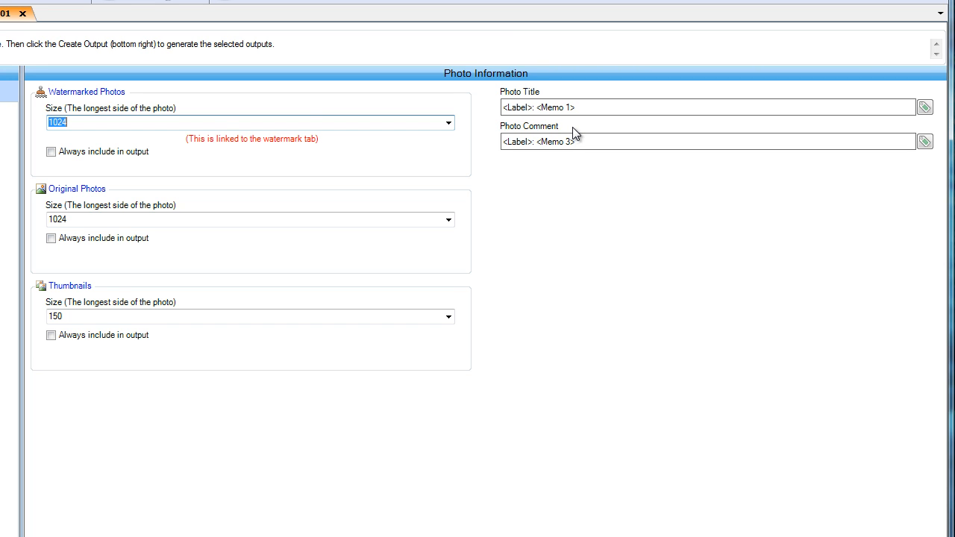
# Examine QRF-2701's Condensed PDF output and return to the project's Photo Information settings
pyautogui.click(111, 49)
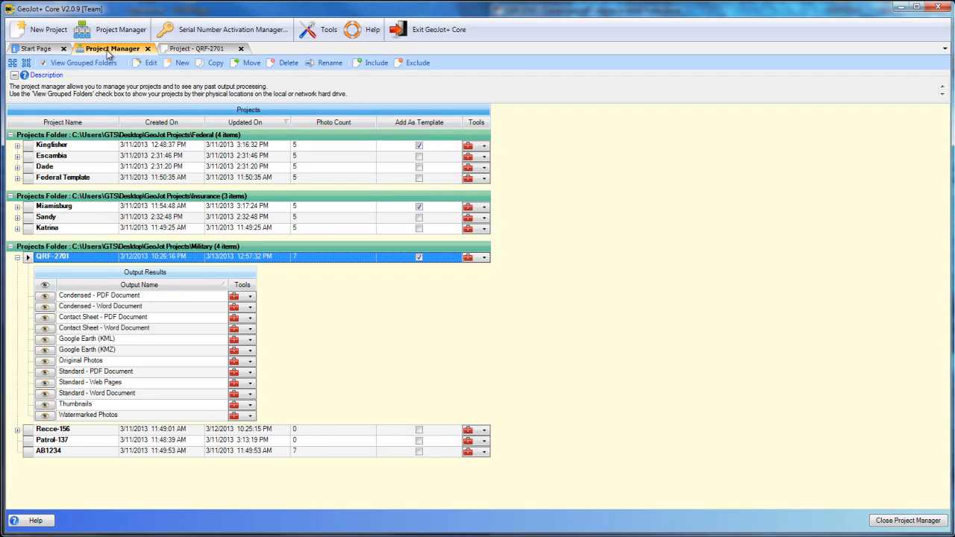
pyautogui.click(44, 297)
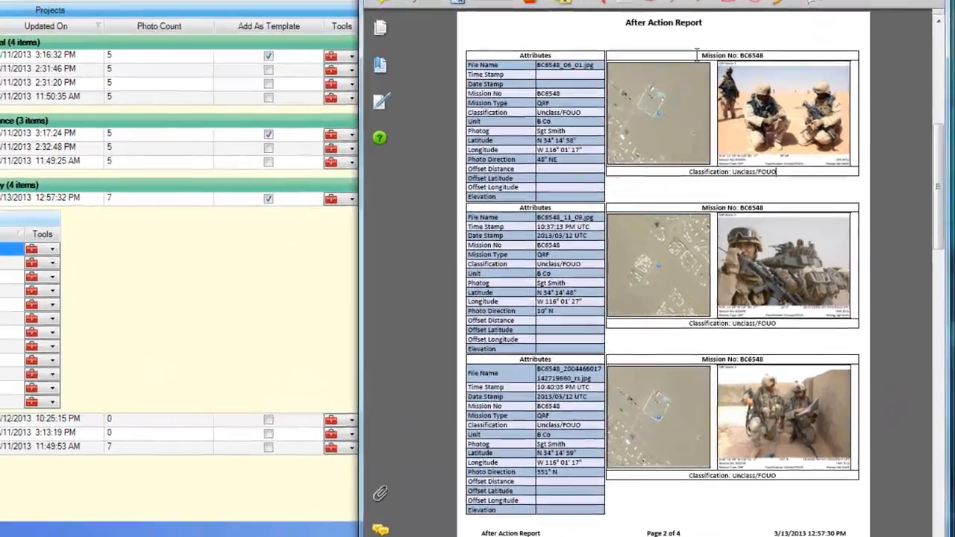
pyautogui.moveTo(756, 146); pyautogui.dragTo(789, 146)
pyautogui.moveTo(683, 165); pyautogui.dragTo(789, 177)
pyautogui.click(879, 2)
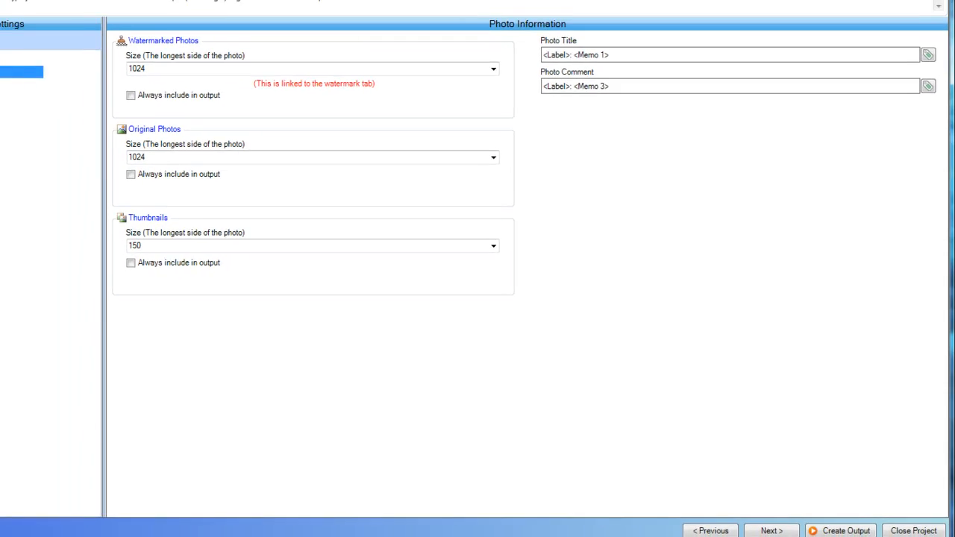
# View the Title Page settings and highlight the first photo's mission number and classification captions in the Contact Sheet PDF output
pyautogui.click(110, 146)
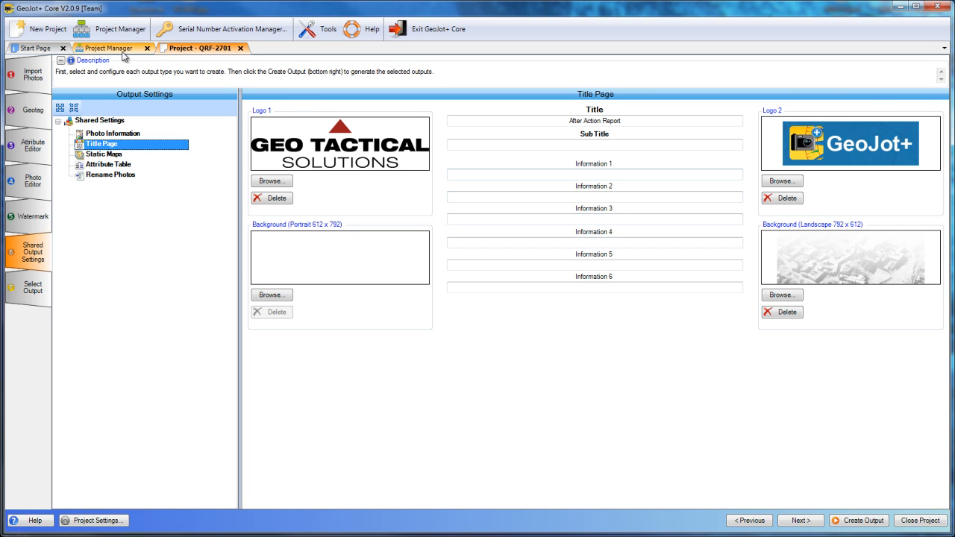
pyautogui.click(119, 49)
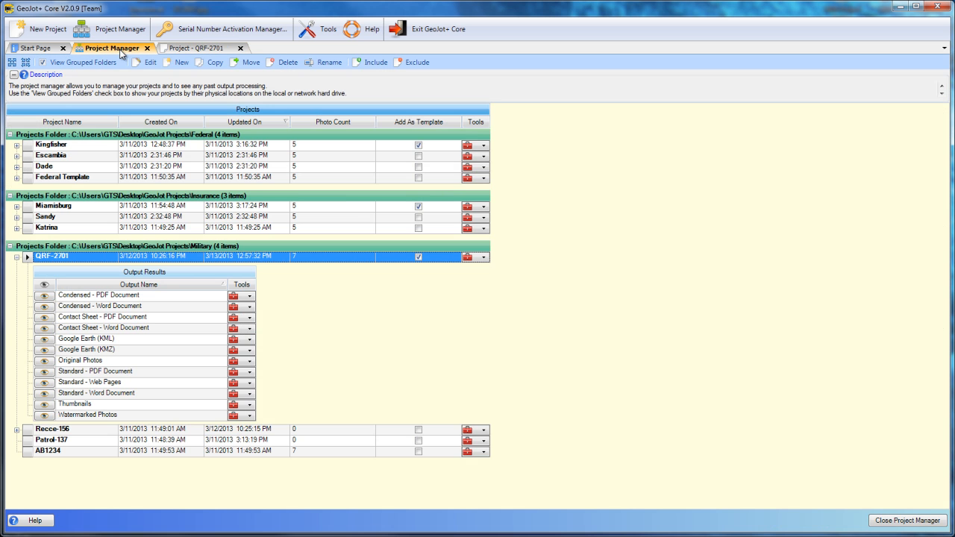
pyautogui.click(44, 318)
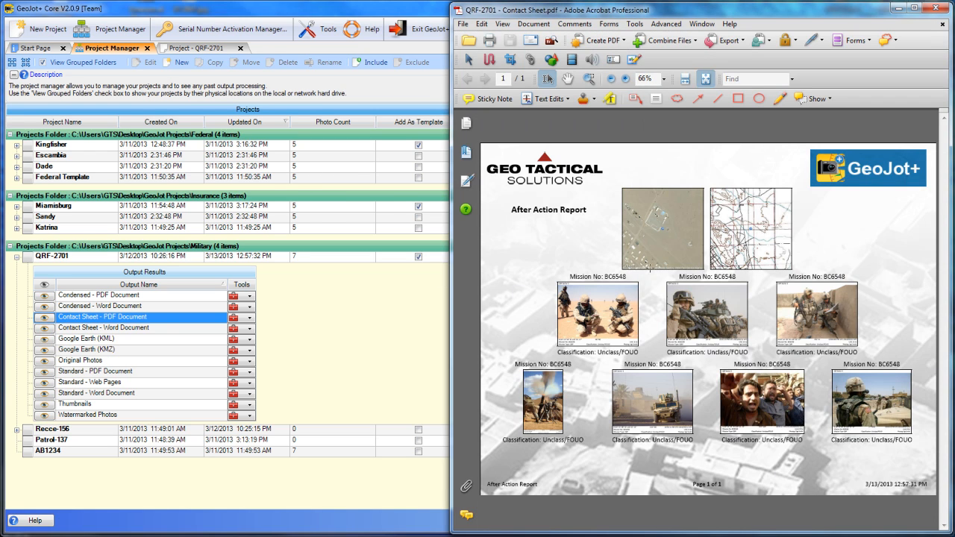
pyautogui.moveTo(572, 276); pyautogui.dragTo(625, 283)
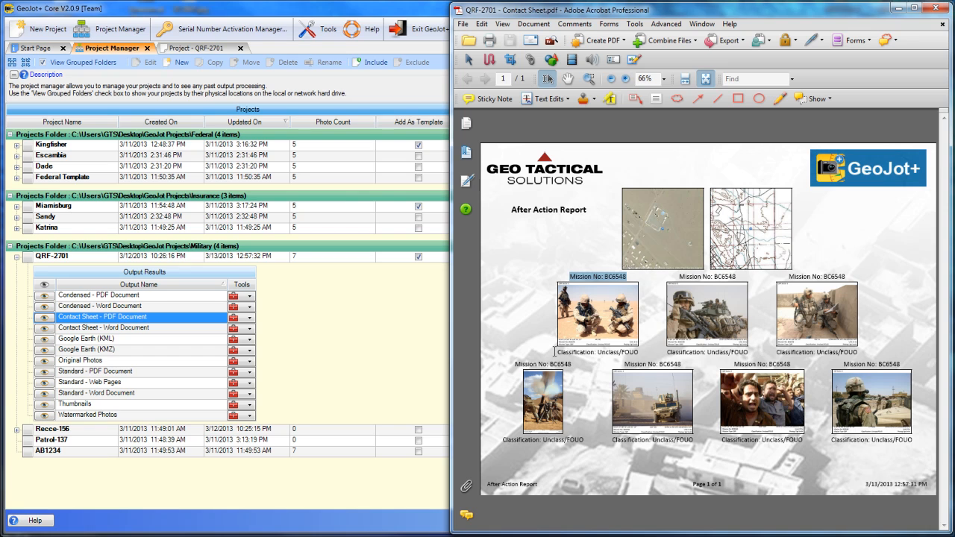
pyautogui.moveTo(557, 351); pyautogui.dragTo(638, 352)
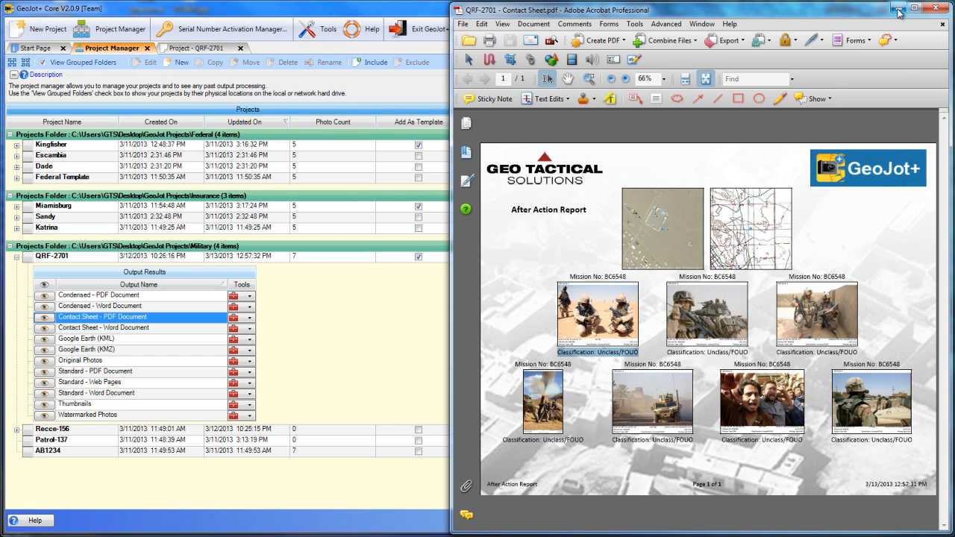
pyautogui.click(937, 7)
pyautogui.click(222, 51)
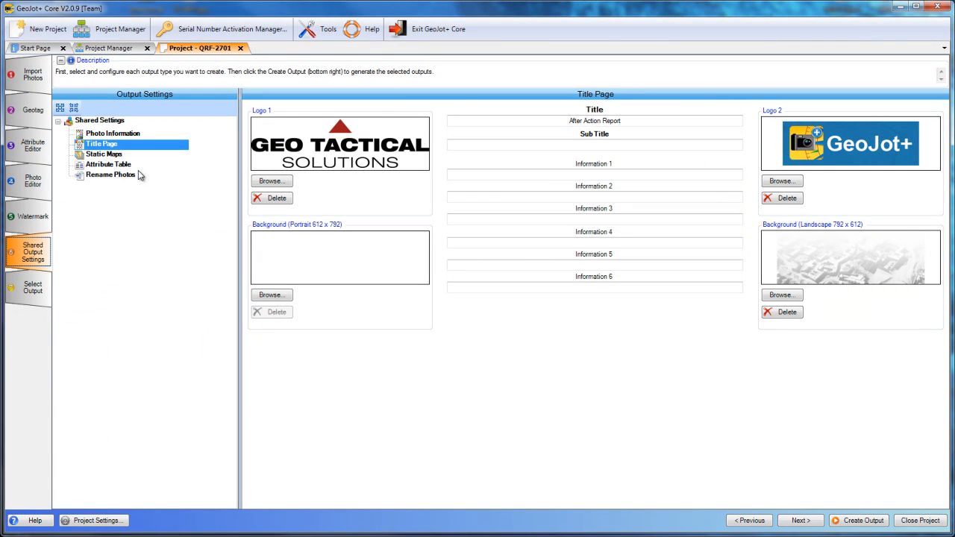
# View the Static Maps settings and check the available map sources and zoom levels for the overview map
pyautogui.click(108, 157)
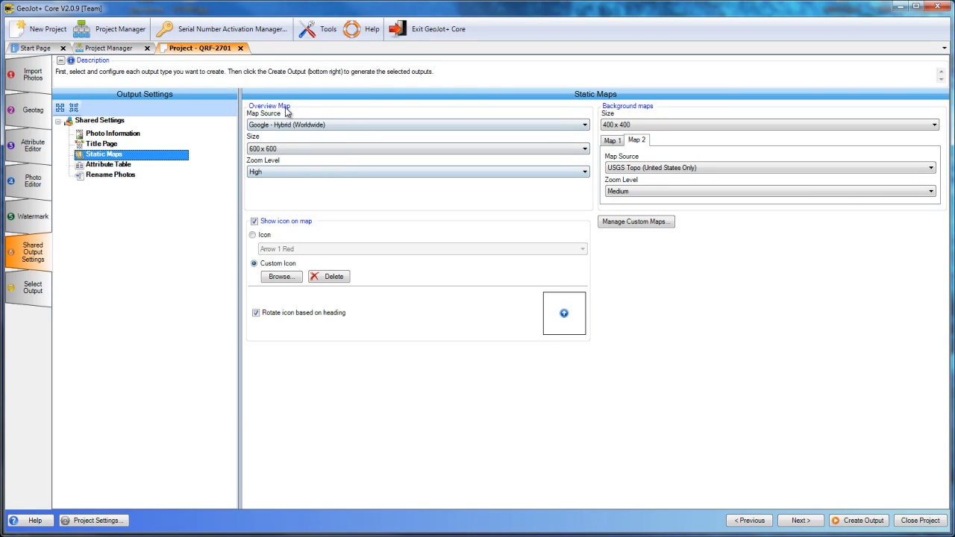
pyautogui.click(326, 125)
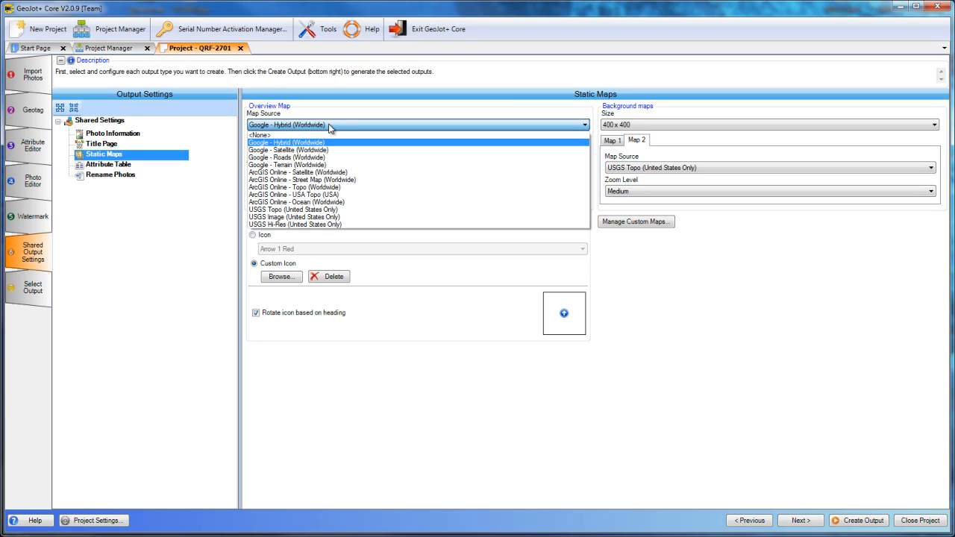
pyautogui.click(330, 129)
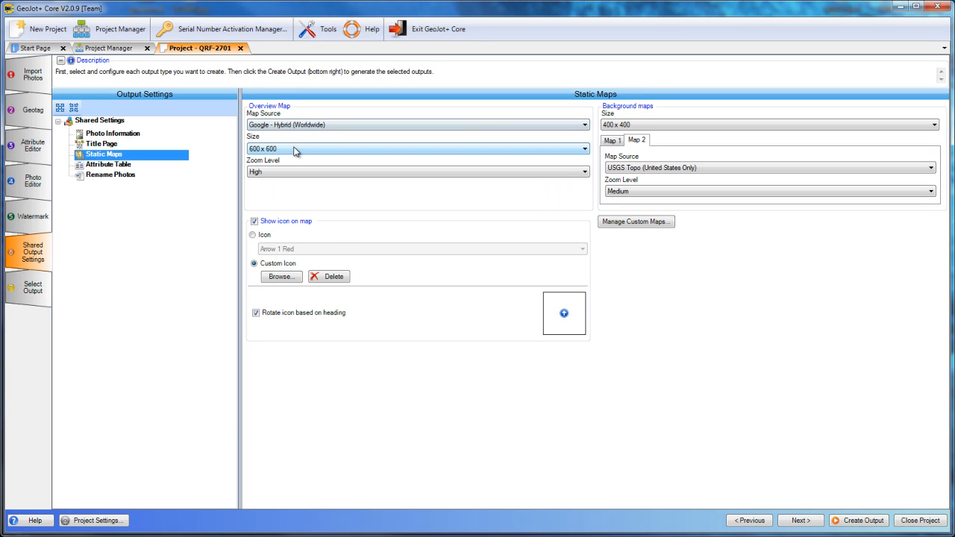
pyautogui.click(298, 172)
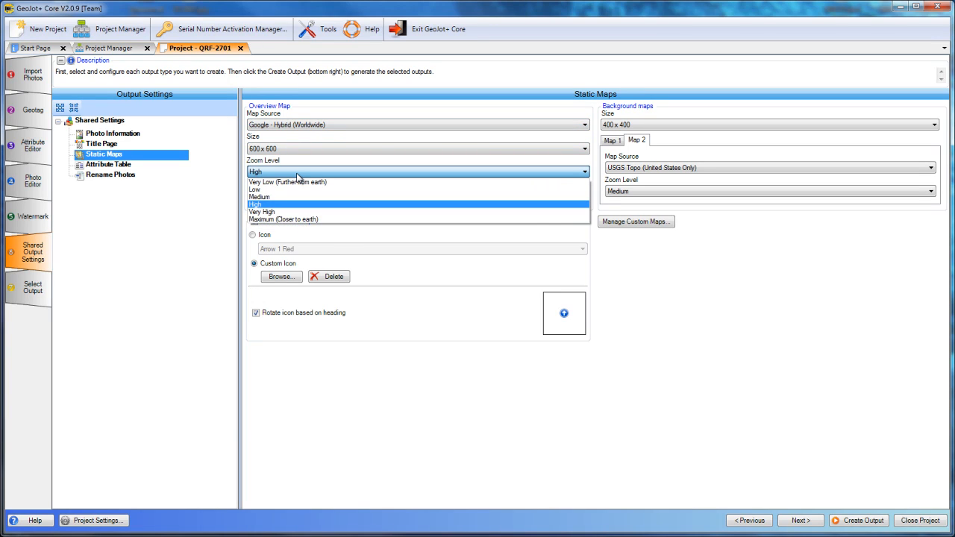
pyautogui.click(299, 172)
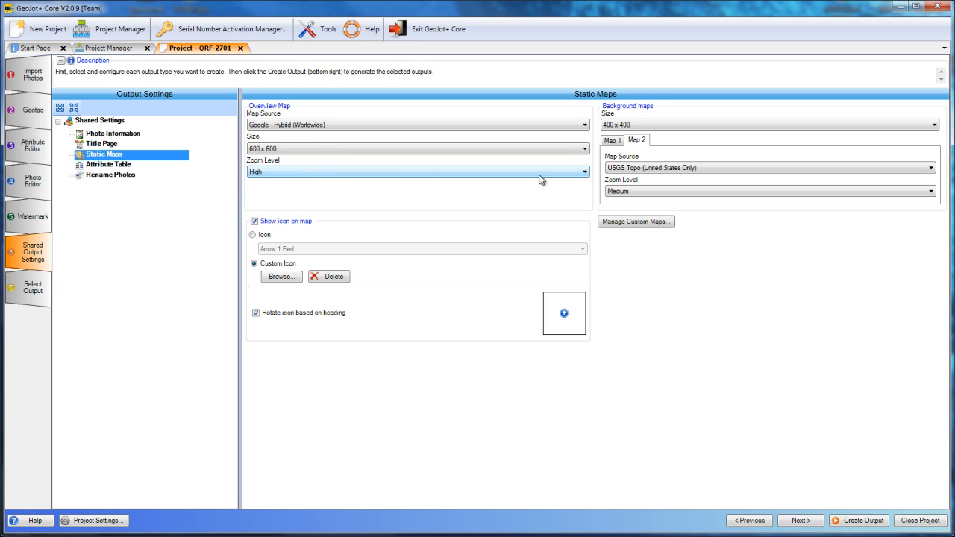
# Check the map source options for background Map 1, and view the Map 2 settings
pyautogui.click(613, 141)
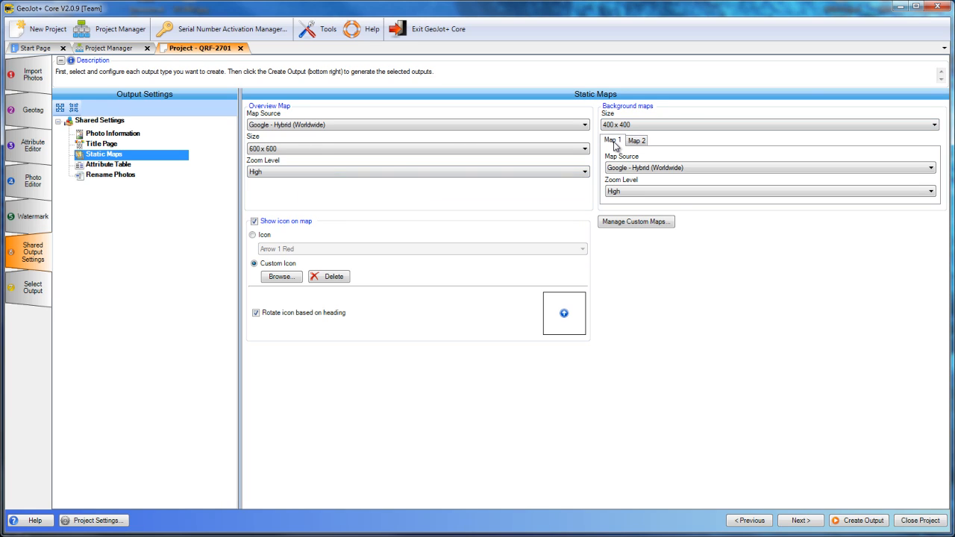
pyautogui.click(645, 169)
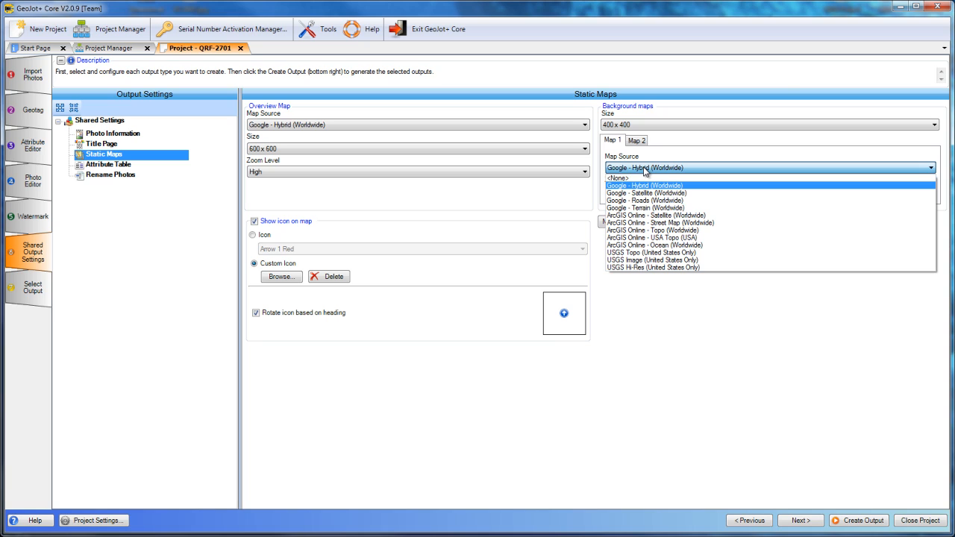
pyautogui.click(643, 169)
pyautogui.click(637, 142)
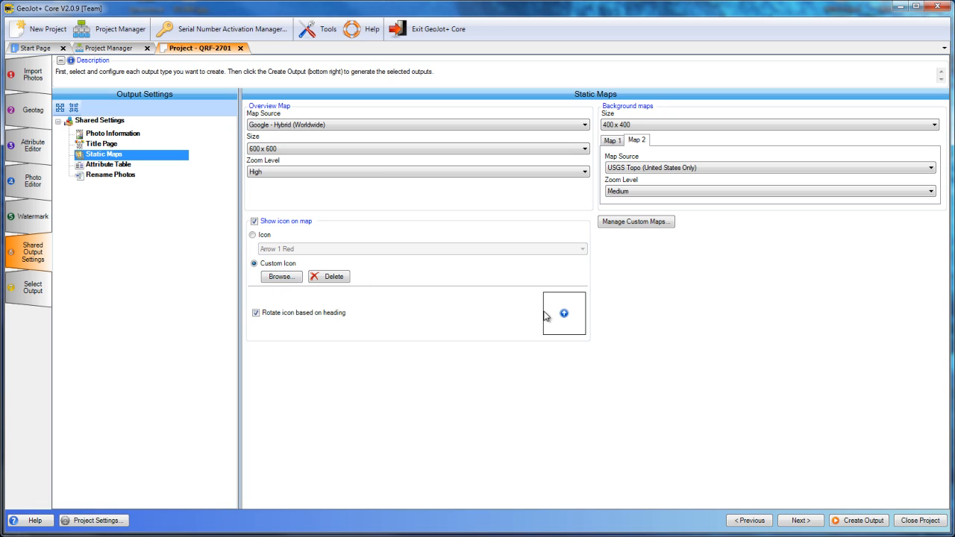
# Check the list of built-in map icons, leaving the custom icon selected for the maps
pyautogui.click(253, 235)
pyautogui.click(582, 250)
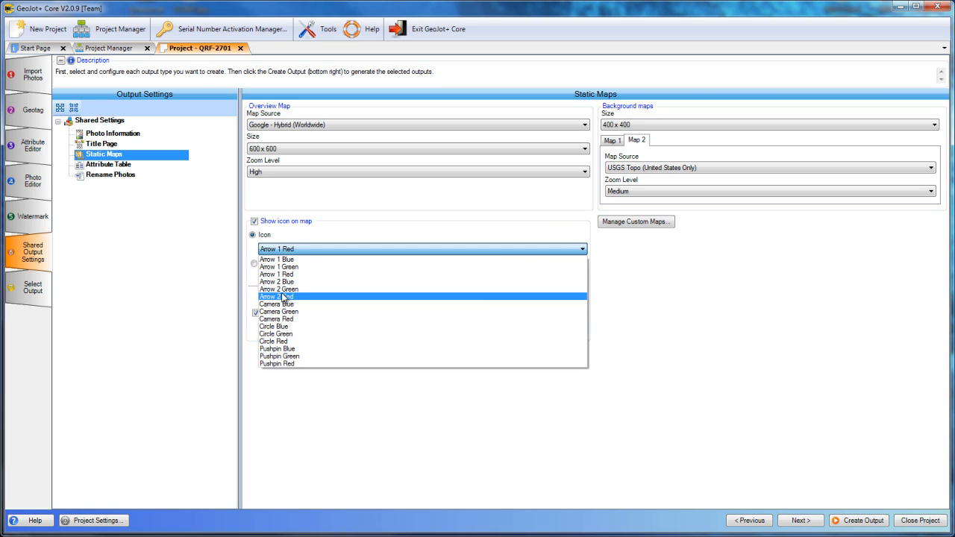
pyautogui.click(556, 232)
pyautogui.click(254, 265)
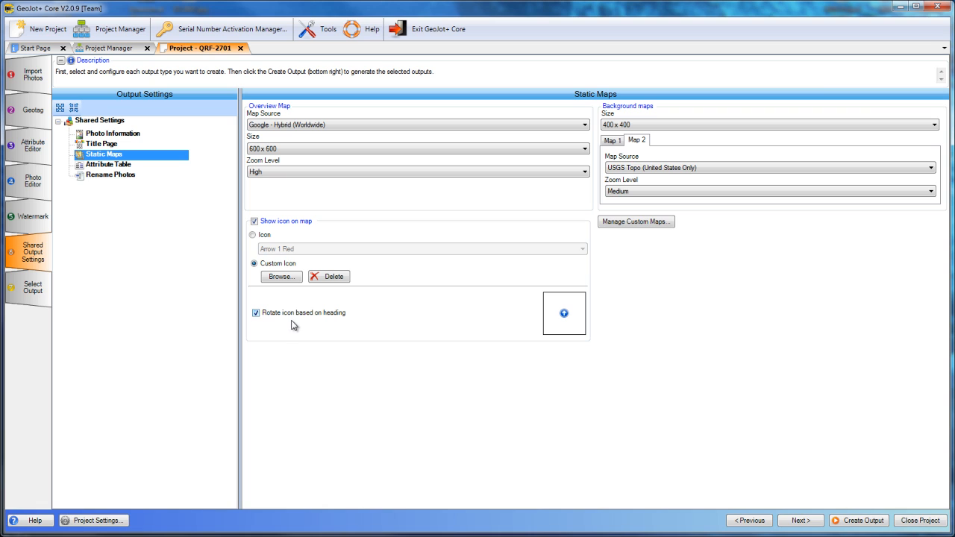
# In the Attribute Table settings, add the Original File Name attribute and remove it again
pyautogui.click(109, 165)
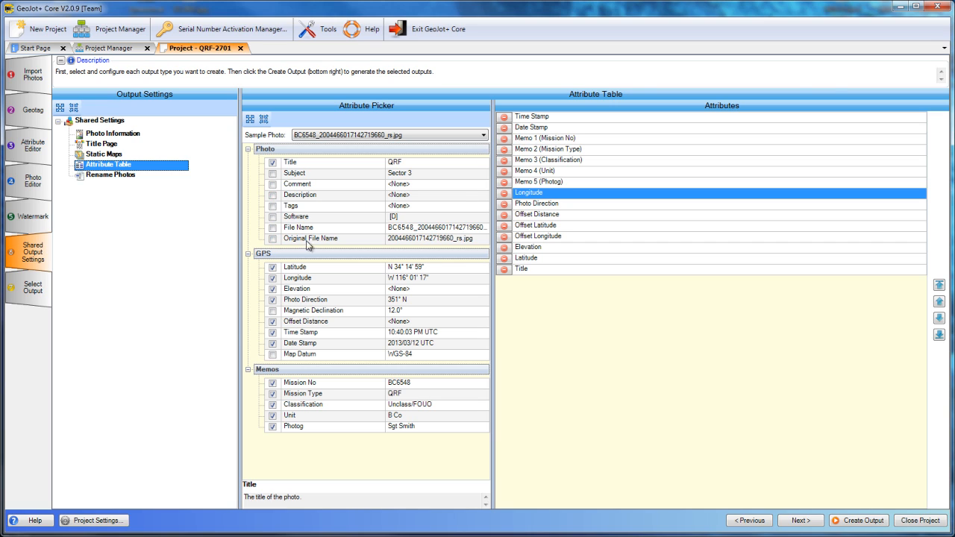
pyautogui.click(272, 239)
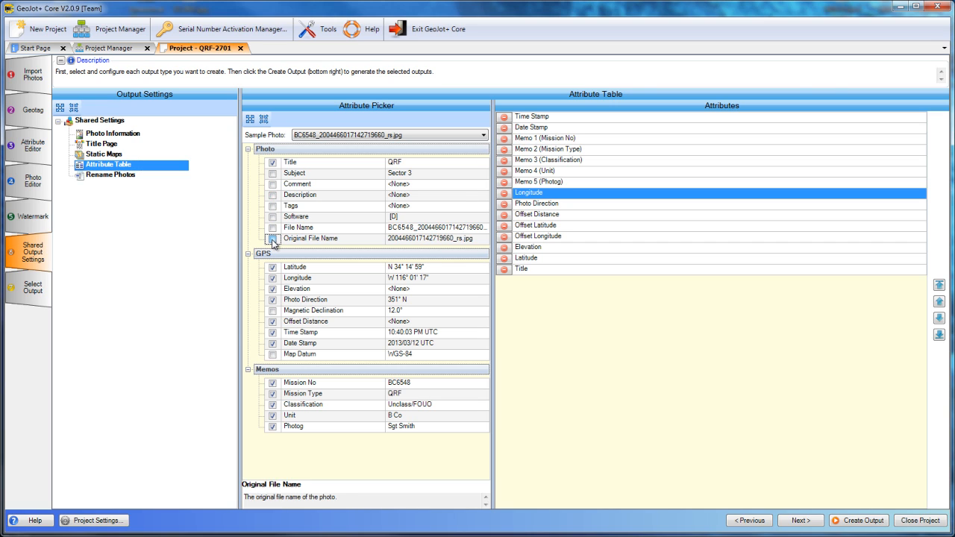
pyautogui.click(272, 239)
pyautogui.click(272, 239)
pyautogui.click(502, 284)
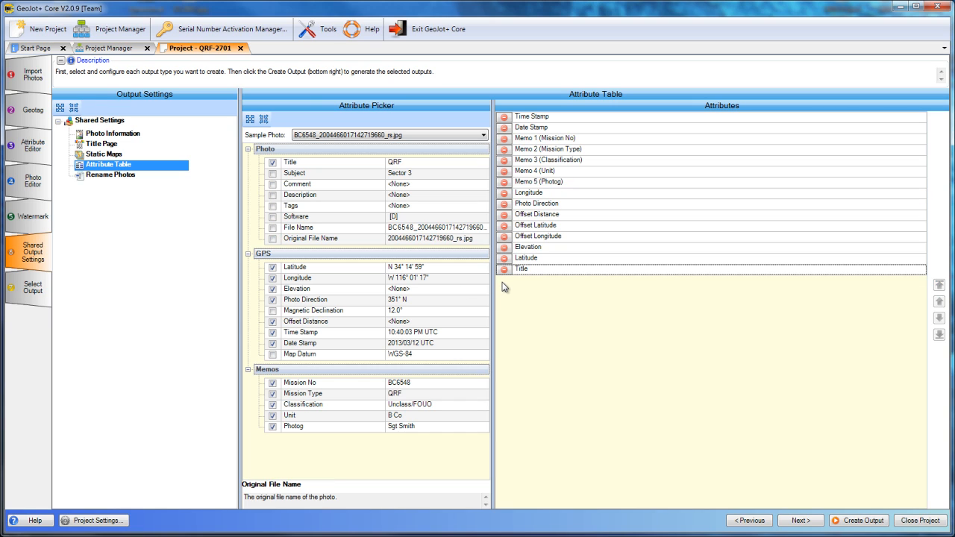
# View the Rename Photos settings, and examine pages 1 and 2 of QRF-2701's Condensed PDF output, highlighting its After Action Report title
pyautogui.click(106, 178)
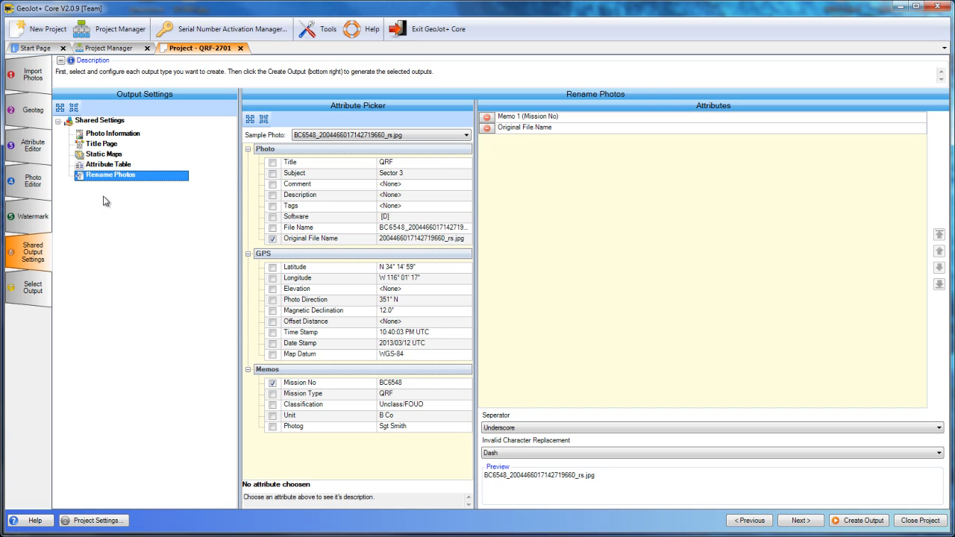
pyautogui.click(123, 49)
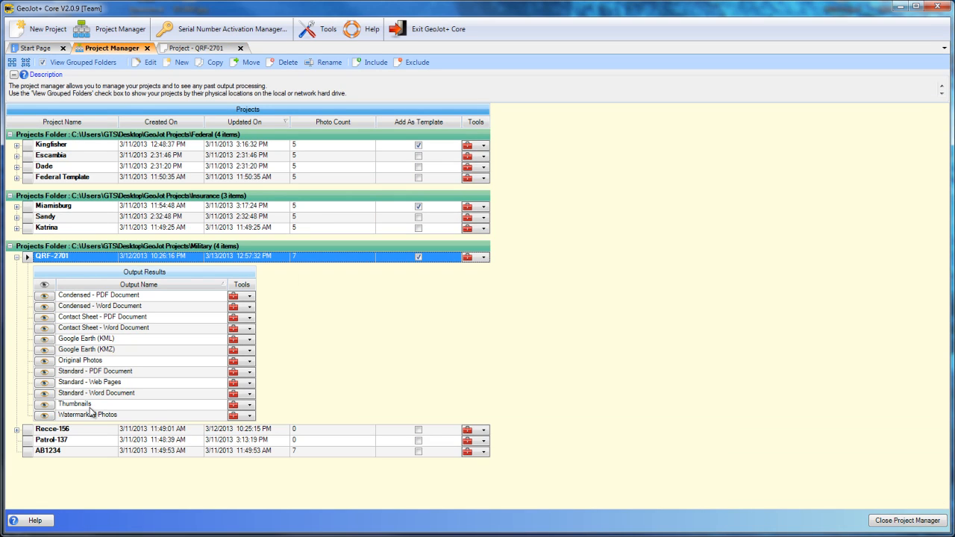
pyautogui.click(44, 296)
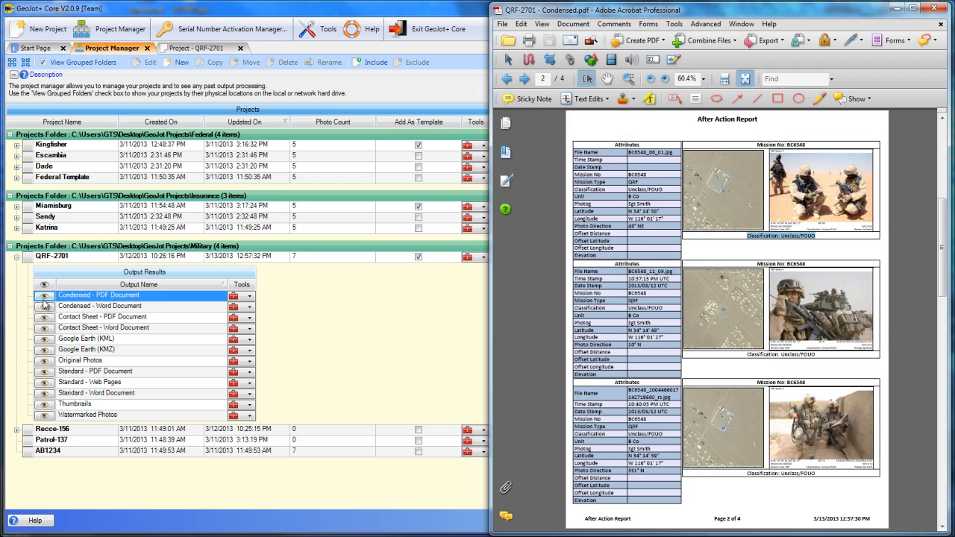
pyautogui.click(509, 79)
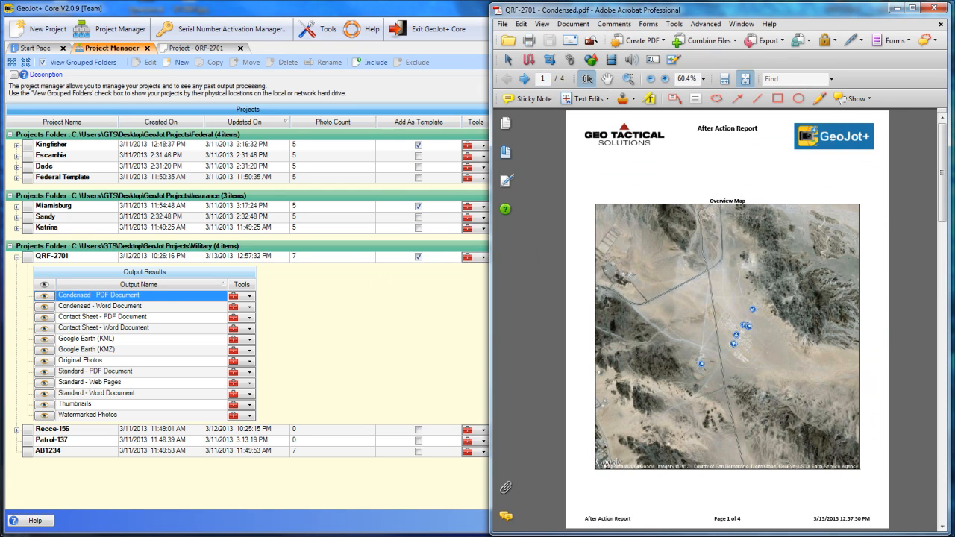
pyautogui.moveTo(699, 132); pyautogui.dragTo(760, 128)
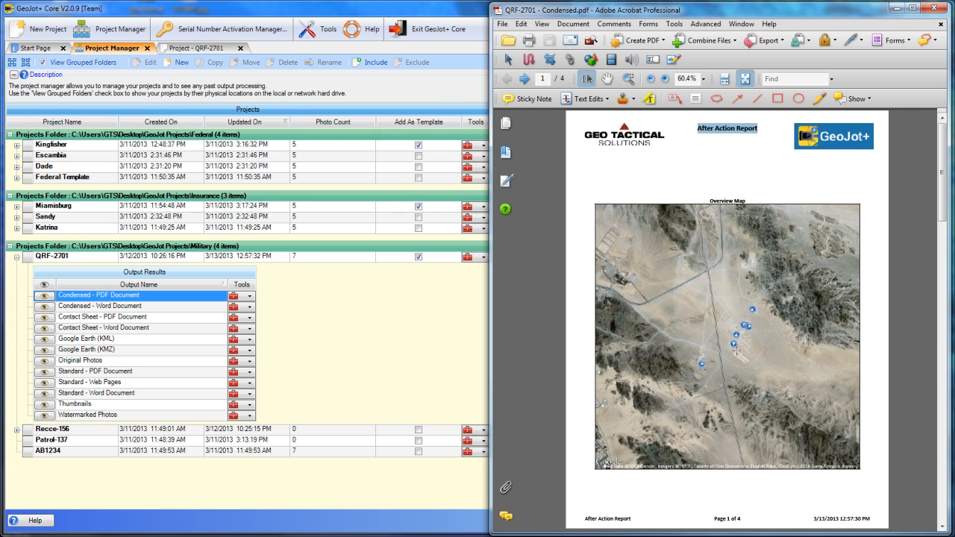
pyautogui.click(724, 79)
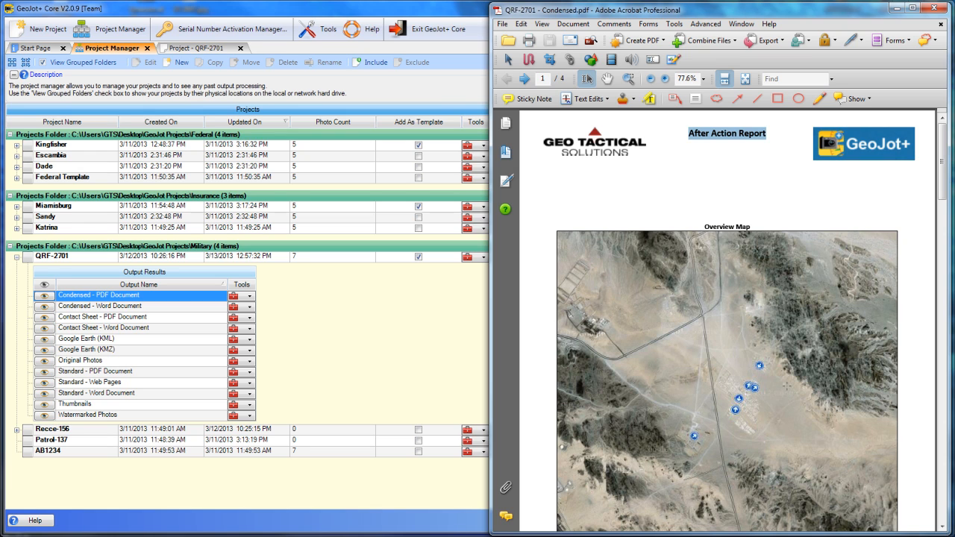
pyautogui.click(744, 79)
pyautogui.scroll(-2, 587, 196)
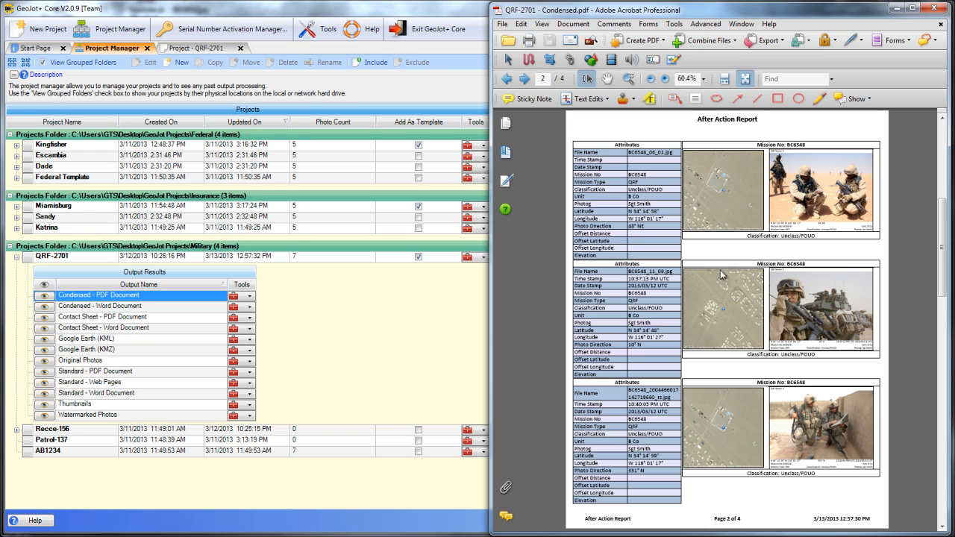
pyautogui.click(933, 8)
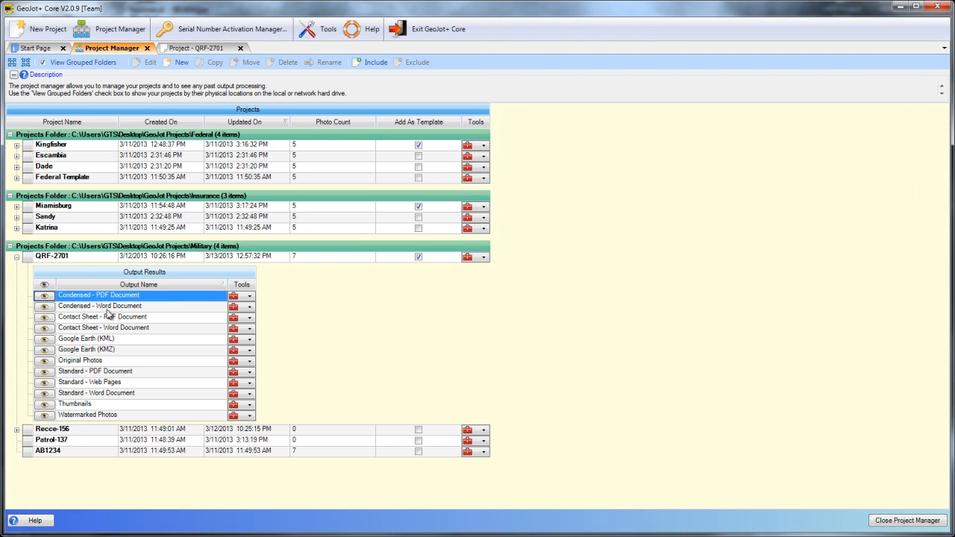
# View the title page elements and maps in QRF-2701's Contact Sheet PDF output
pyautogui.click(45, 317)
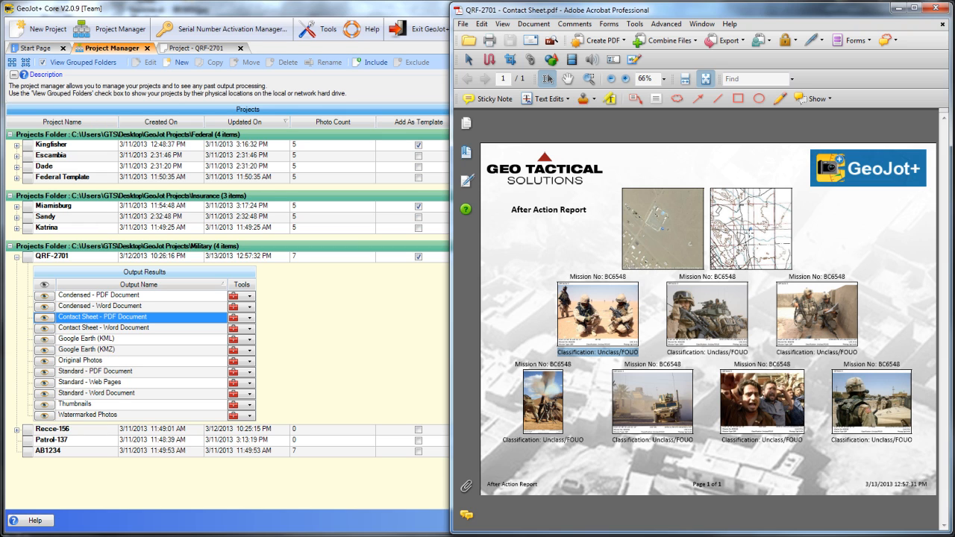
pyautogui.click(940, 8)
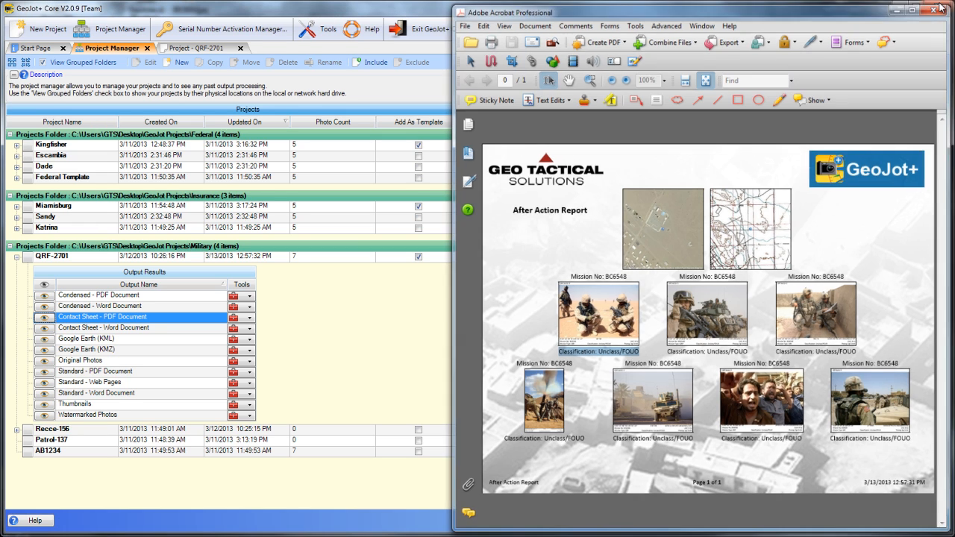
# In the Standard Web Pages output, open photo BC6548_6556558.jpg's page from its overview map marker and examine its map and attribute table
pyautogui.click(44, 383)
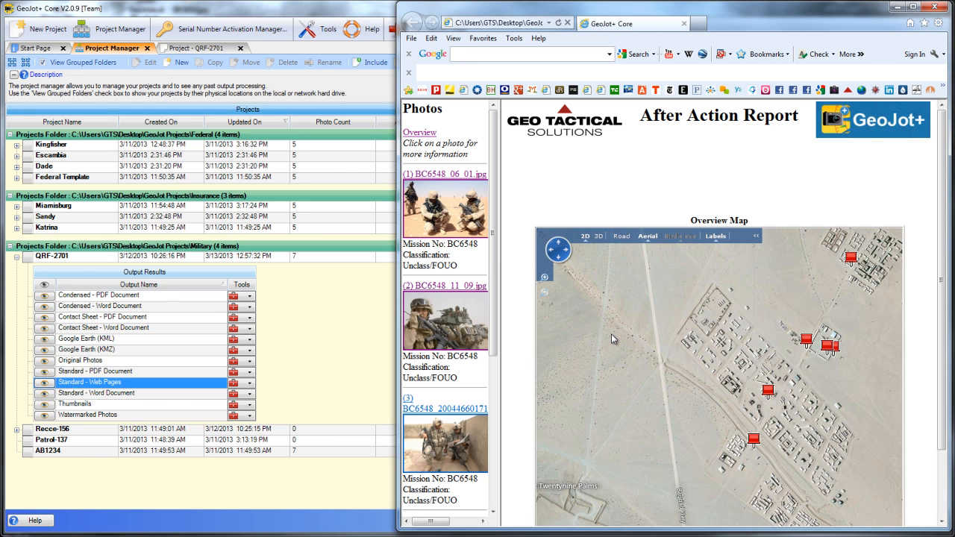
pyautogui.moveTo(701, 414); pyautogui.dragTo(655, 432)
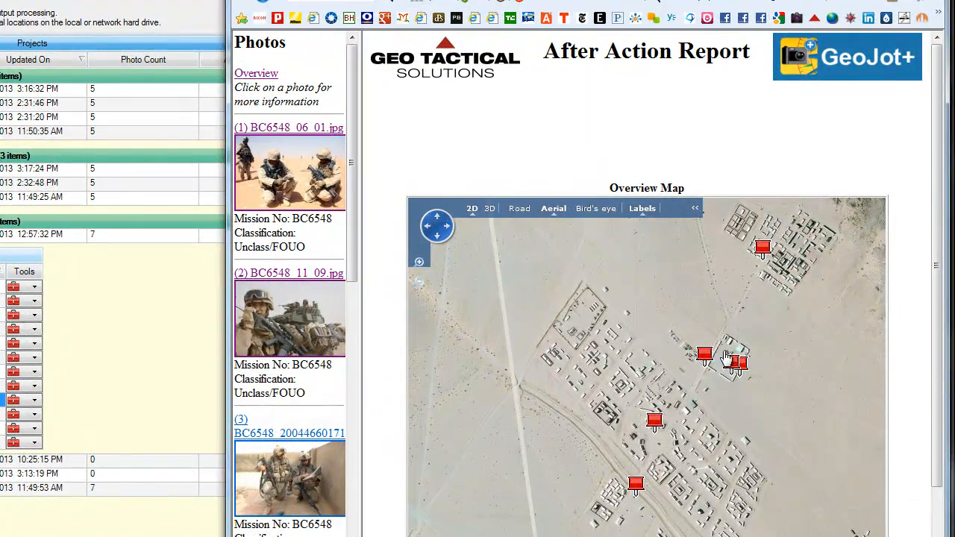
pyautogui.moveTo(760, 350)
pyautogui.click(780, 326)
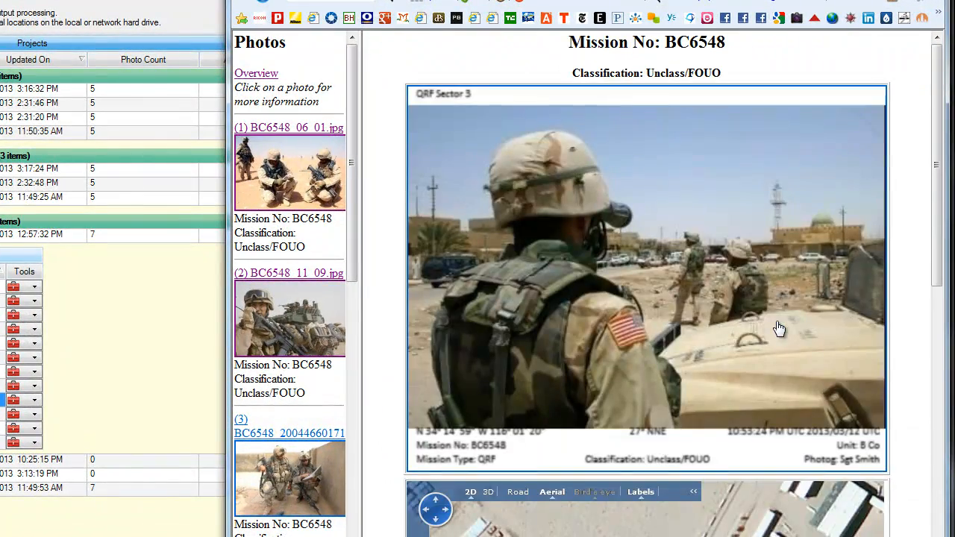
pyautogui.moveTo(937, 201); pyautogui.dragTo(923, 464)
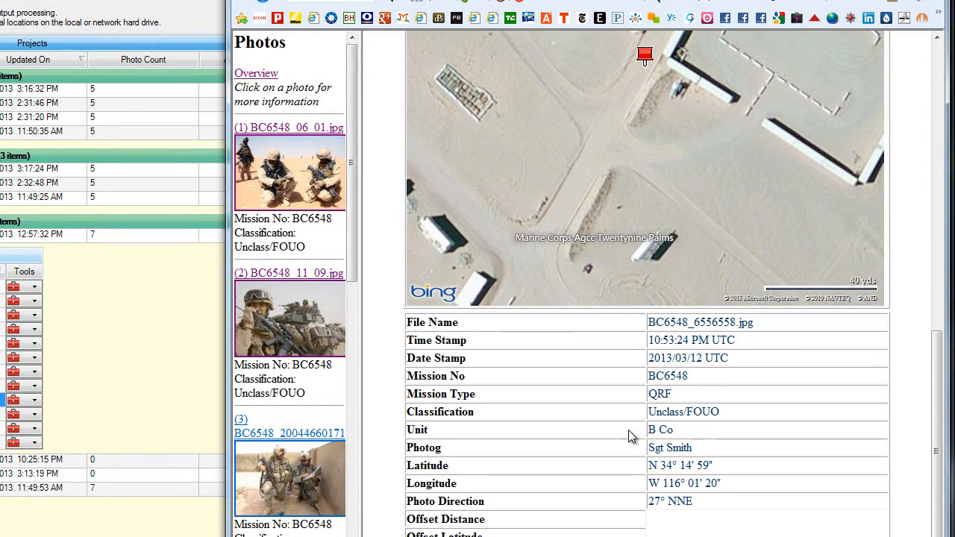
pyautogui.scroll(10, 944, 394)
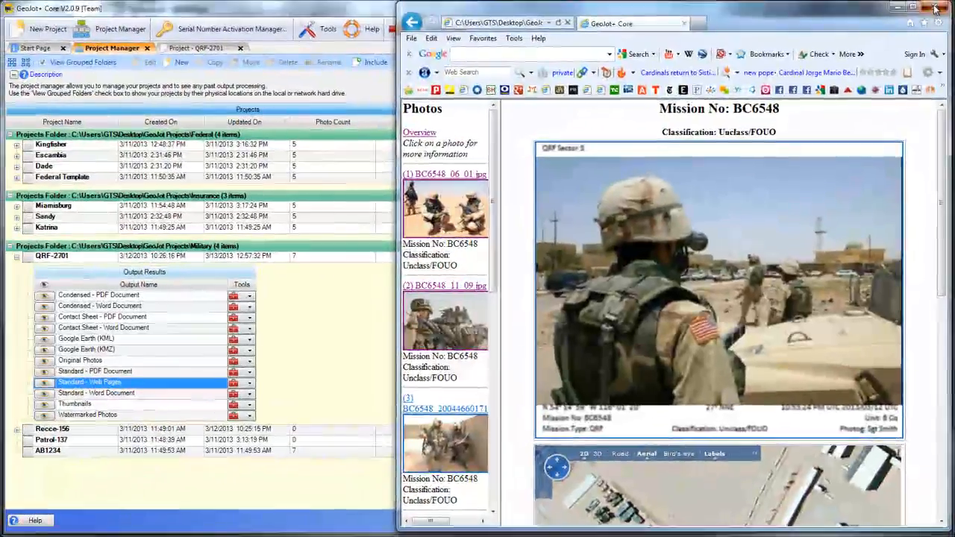
pyautogui.click(935, 8)
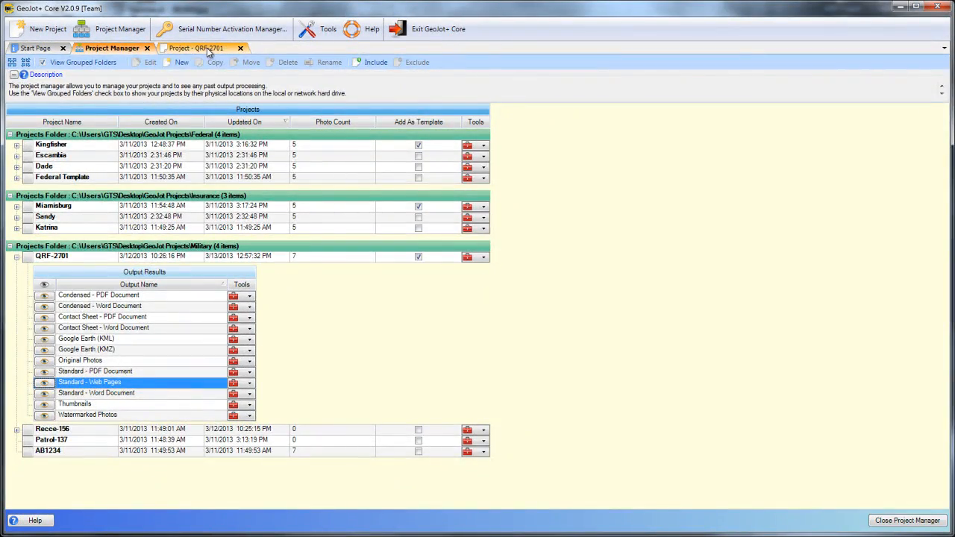
# Return to the Shared Output Settings of project QRF-2701
pyautogui.click(209, 49)
pyautogui.click(133, 49)
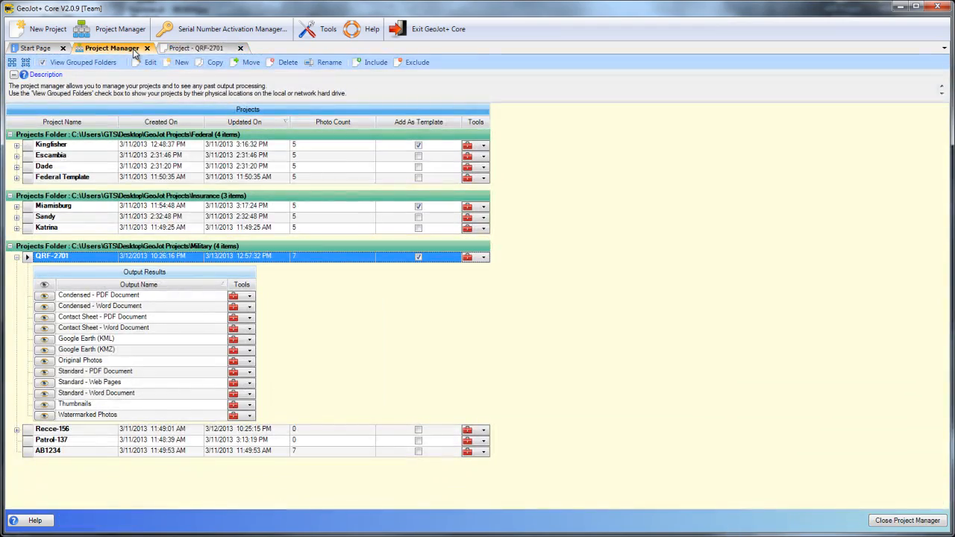
pyautogui.click(183, 49)
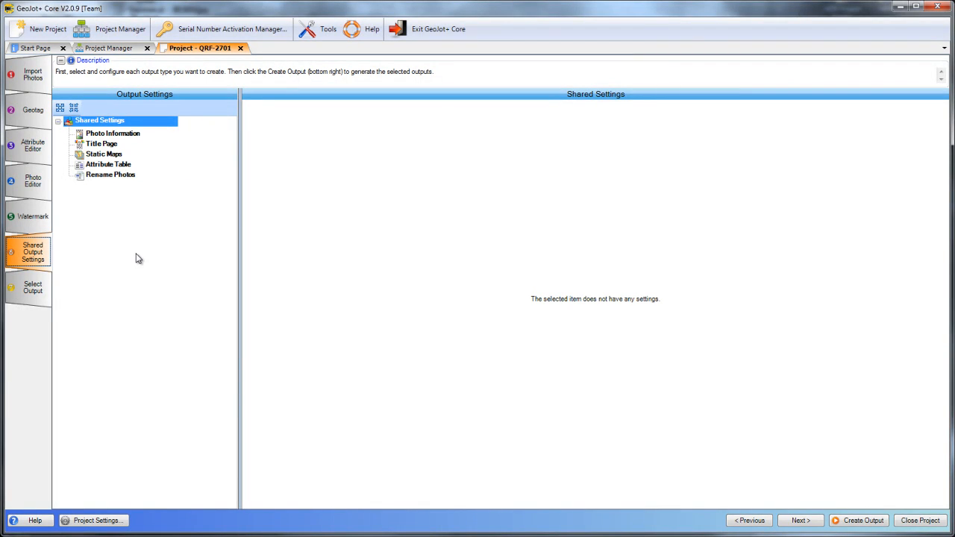